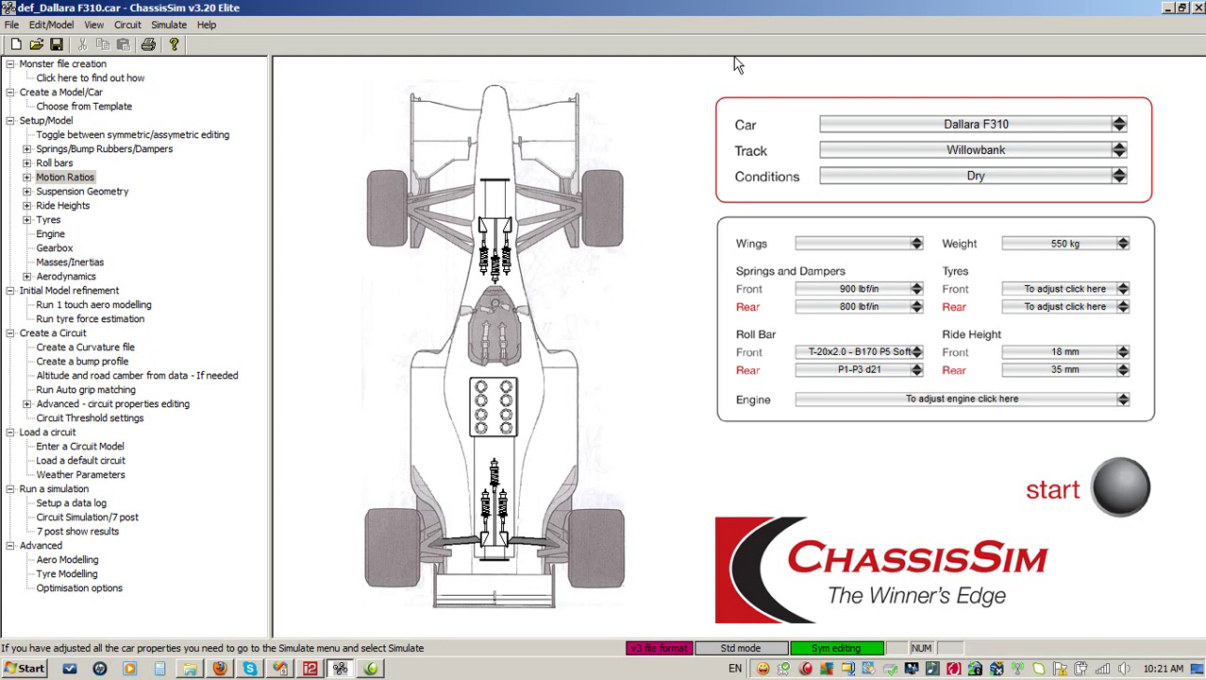
Review the optimisation options for the aero, mechanical and damper limits without changing them.
{"action": "left_click", "coordinate": [169, 24]}
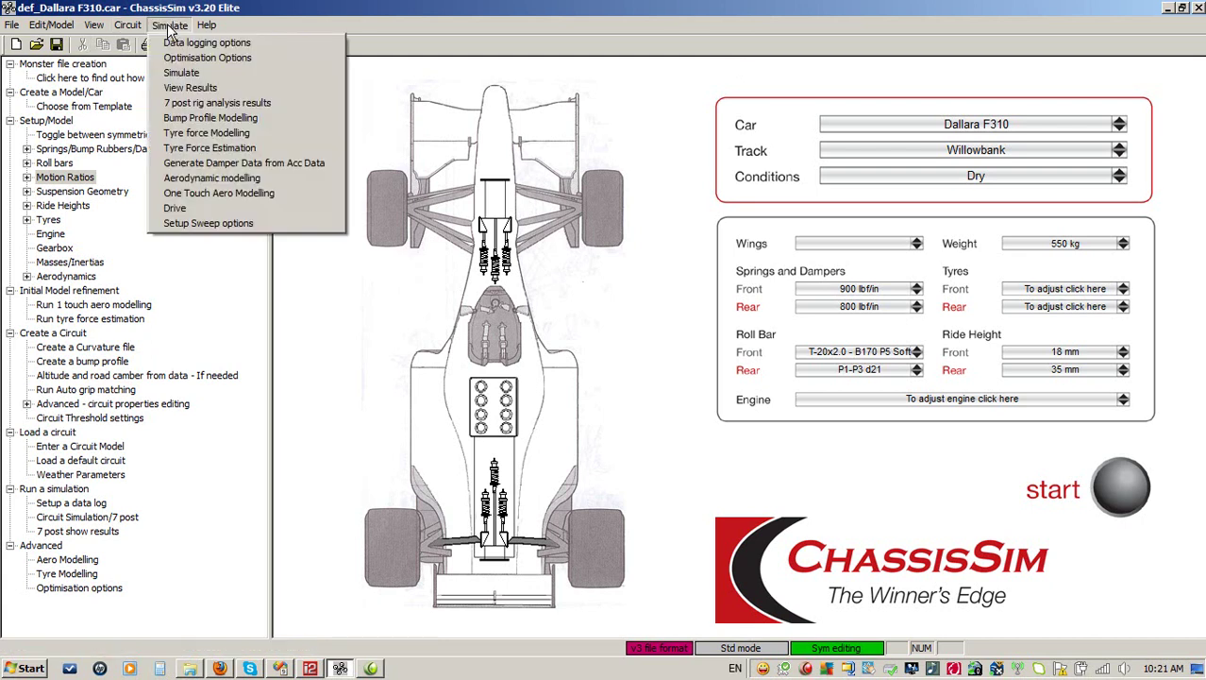
{"action": "left_click", "coordinate": [178, 58]}
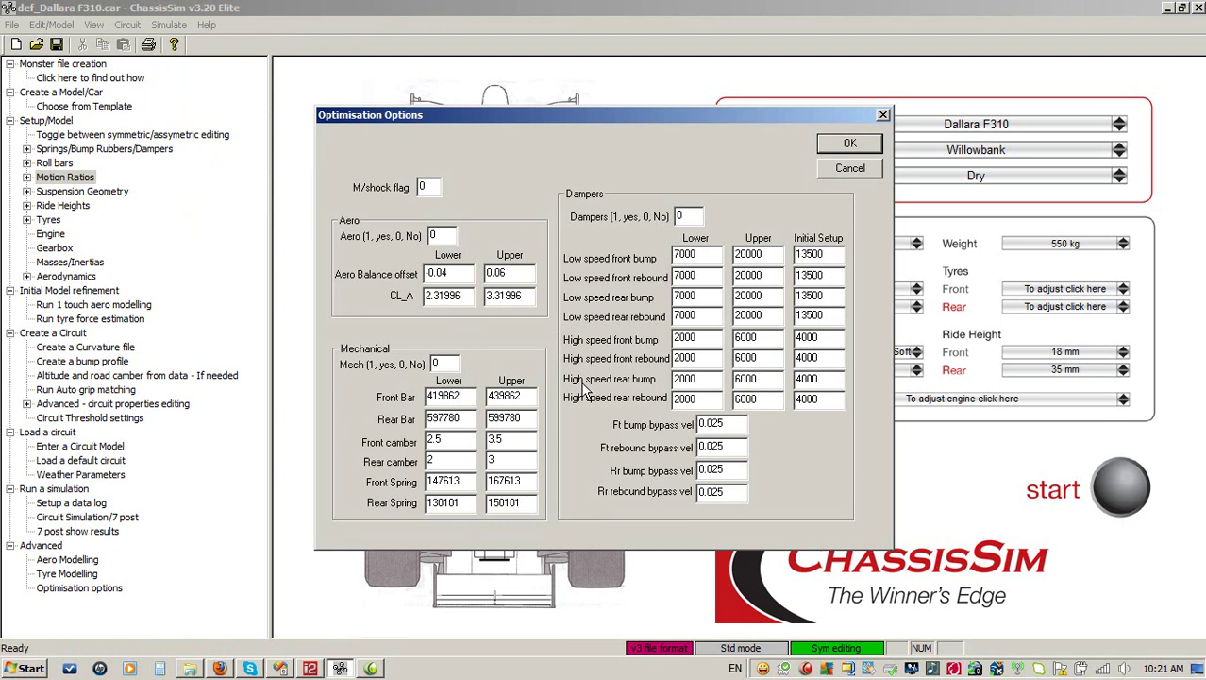
{"action": "double_click", "coordinate": [448, 236]}
{"action": "key", "text": "Tab"}
{"action": "left_click", "coordinate": [864, 147]}
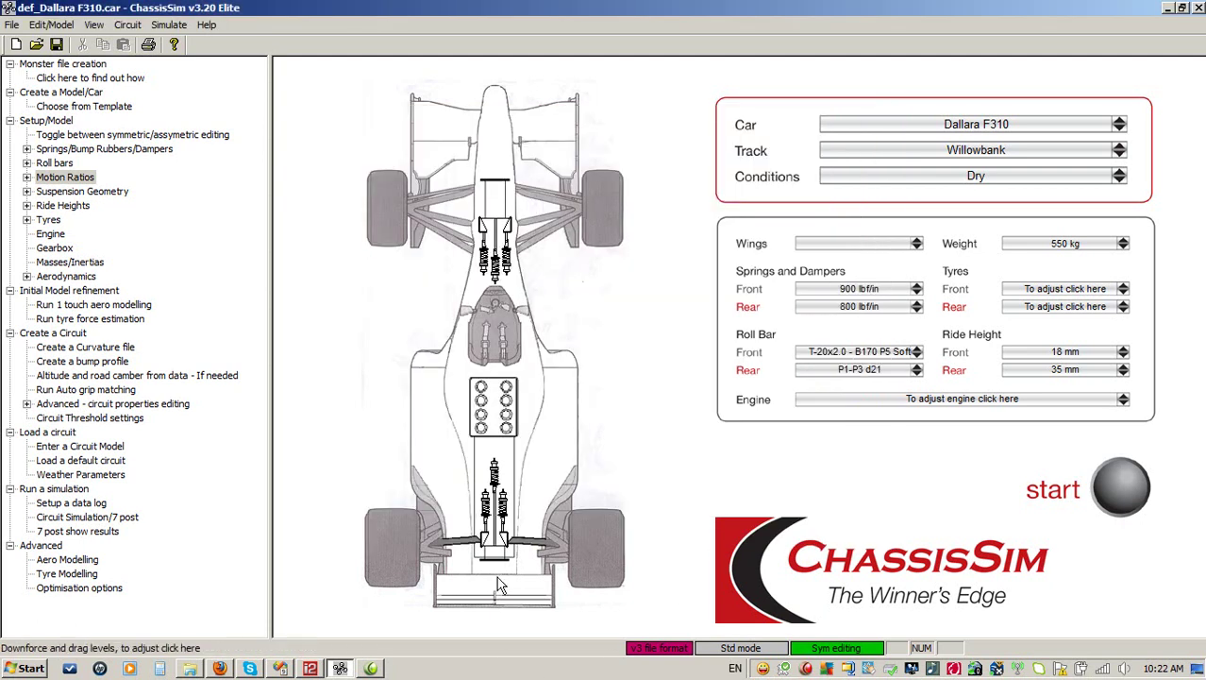
Examine the Cz and Cd rows of the non-linear drag table in the aerodynamic coefficients, and leave without changes.
{"action": "left_click", "coordinate": [497, 581]}
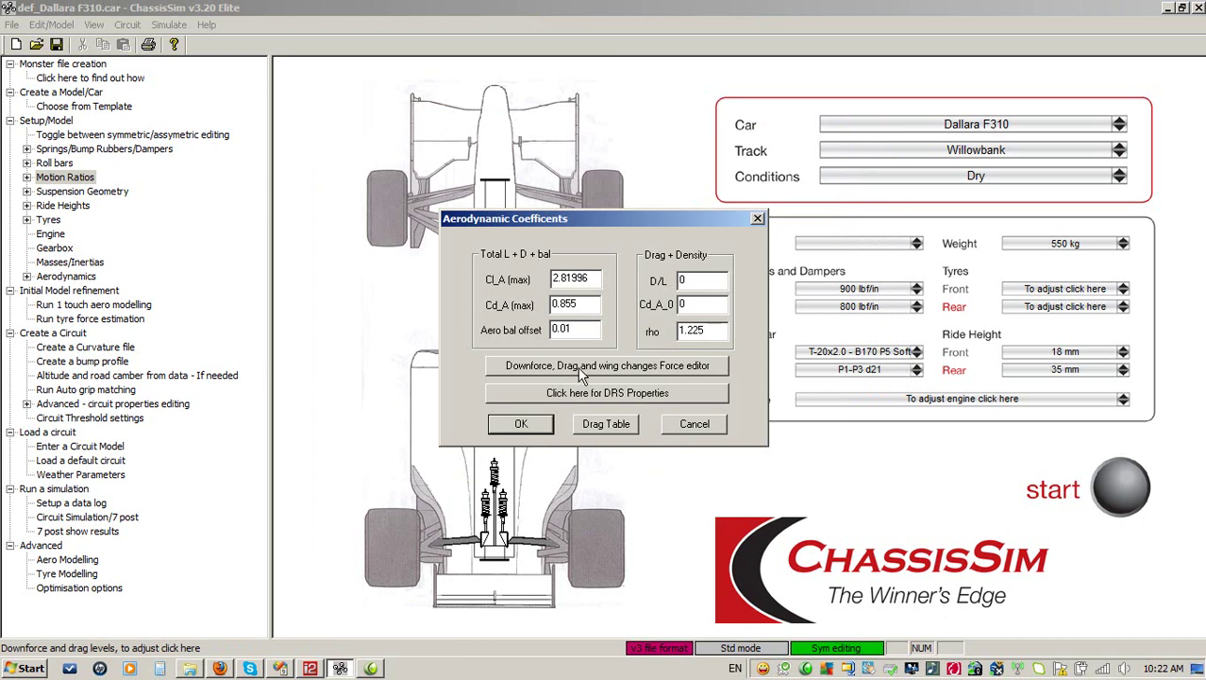
{"action": "left_click", "coordinate": [609, 430]}
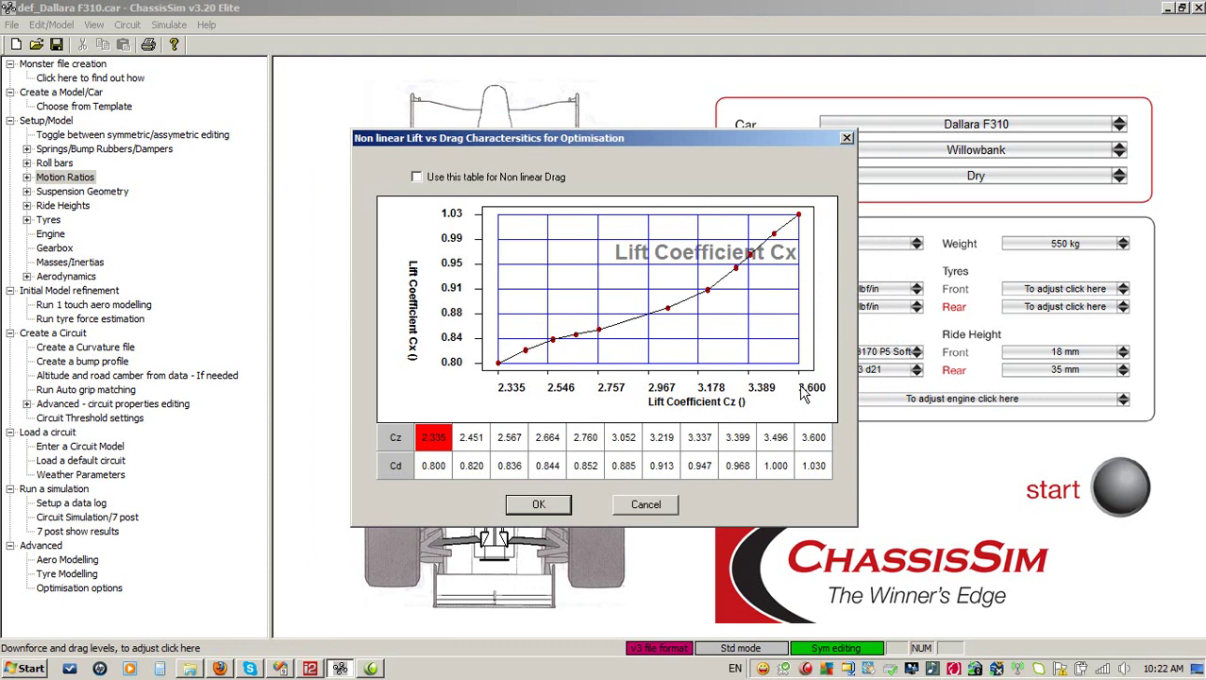
{"action": "key", "text": "Right"}
{"action": "key", "text": "Right"}
{"action": "key", "text": "Right"}
{"action": "key", "text": "Right"}
{"action": "key", "text": "Right"}
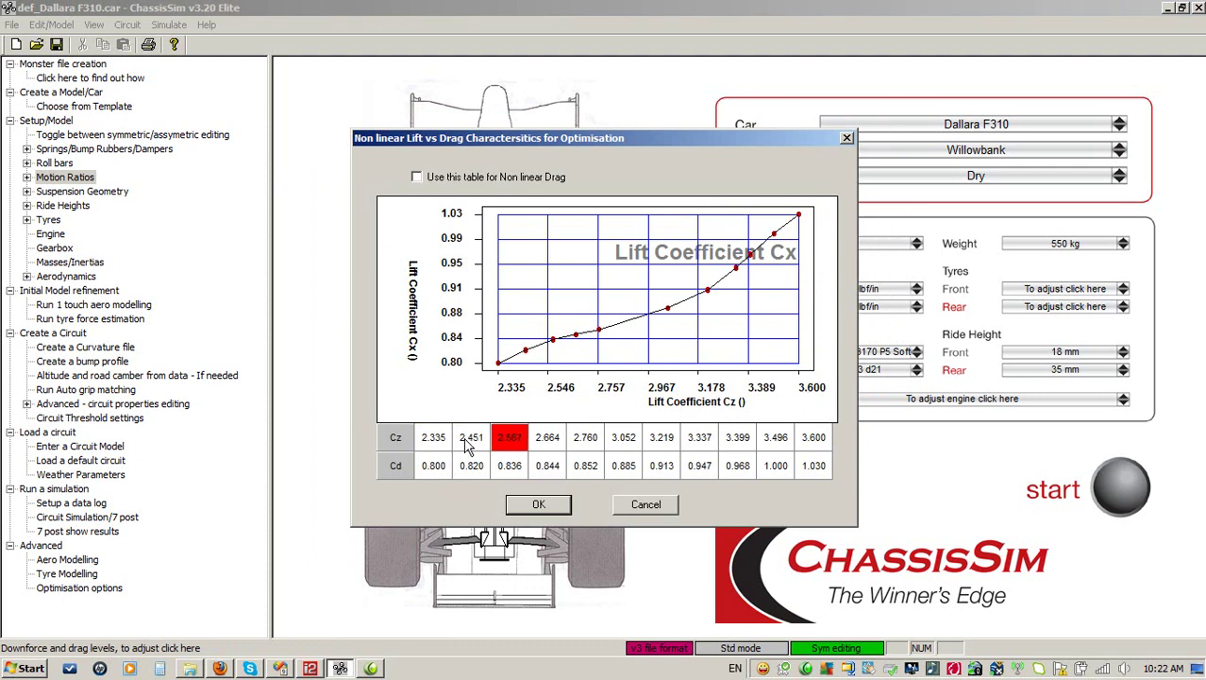
{"action": "key", "text": "Down"}
{"action": "key", "text": "Left"}
{"action": "key", "text": "Left"}
{"action": "key", "text": "Left"}
{"action": "key", "text": "Left"}
{"action": "key", "text": "Left"}
{"action": "key", "text": "Right"}
{"action": "key", "text": "Right"}
{"action": "key", "text": "Right"}
{"action": "key", "text": "Right"}
{"action": "key", "text": "Right"}
{"action": "key", "text": "Right"}
{"action": "key", "text": "Right"}
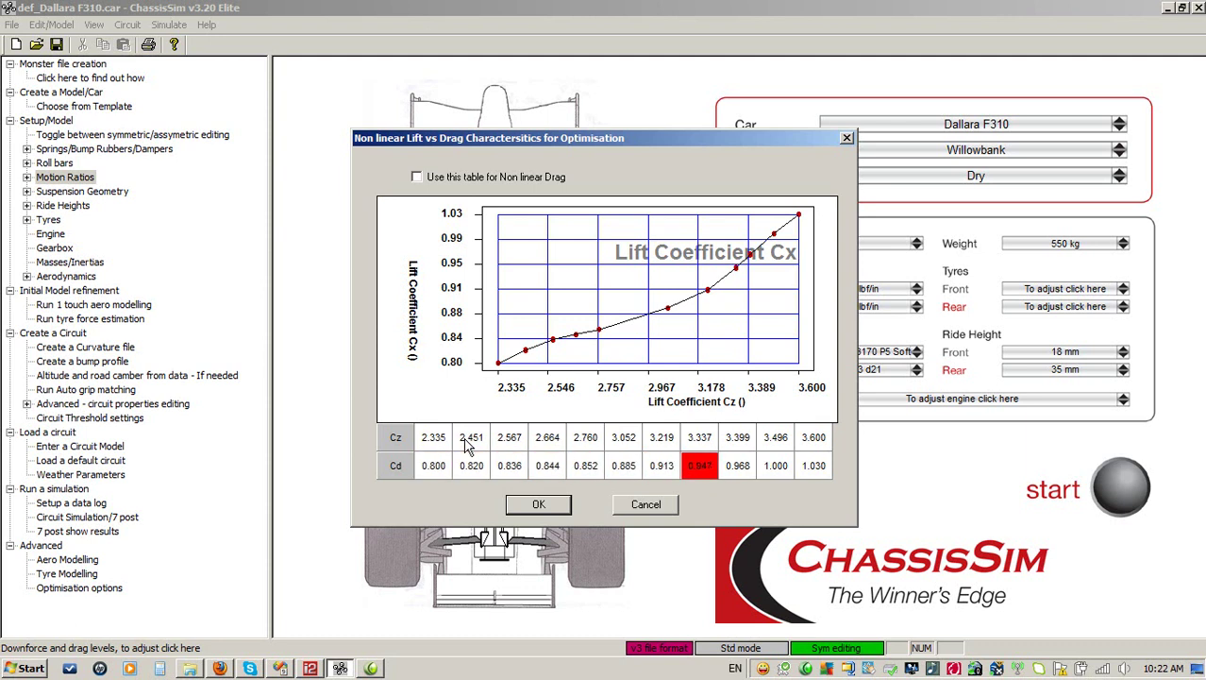
{"action": "left_click", "coordinate": [654, 507]}
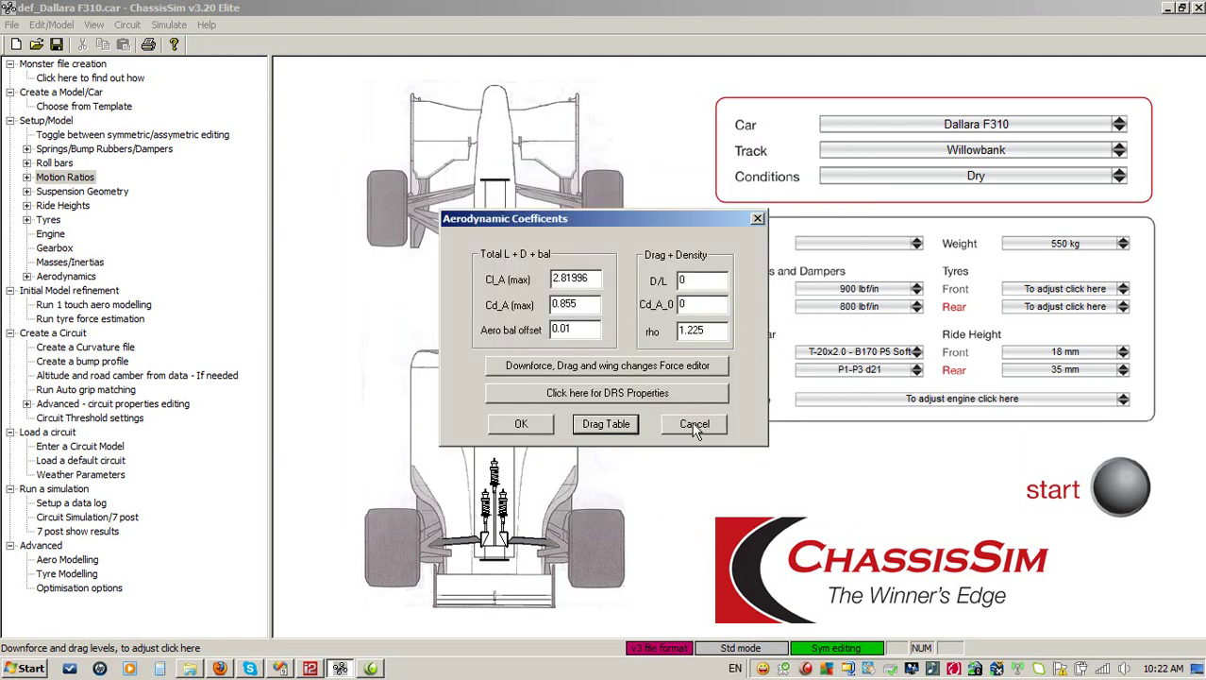
{"action": "left_click", "coordinate": [693, 424]}
In the optimisation options, set the Aero flag to 1 and the Mech flag to 0.
{"action": "left_click", "coordinate": [167, 26]}
{"action": "left_click", "coordinate": [171, 54]}
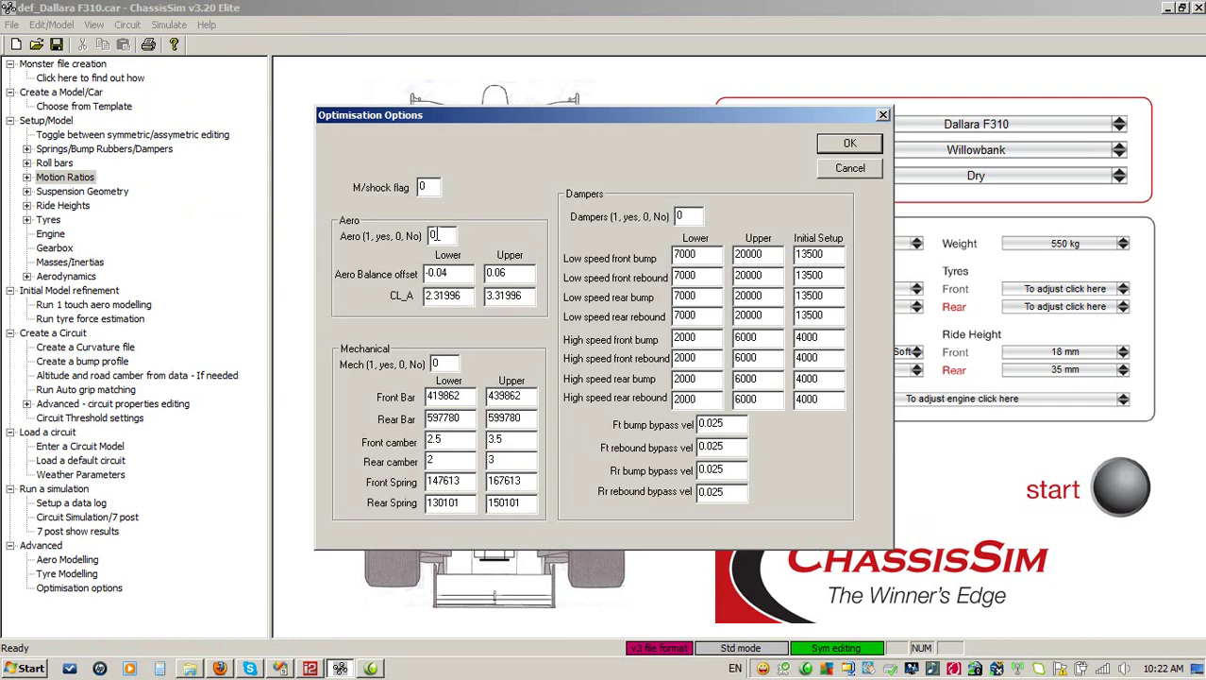
{"action": "double_click", "coordinate": [434, 235]}
{"action": "type", "text": "1"}
{"action": "double_click", "coordinate": [435, 364]}
{"action": "type", "text": "1"}
{"action": "double_click", "coordinate": [441, 363]}
{"action": "type", "text": "0"}
Set the Dampers optimisation flag to 1, check the low speed front bump limits and initial setup, and accept the options.
{"action": "double_click", "coordinate": [681, 217]}
{"action": "type", "text": "1"}
{"action": "double_click", "coordinate": [708, 254]}
{"action": "double_click", "coordinate": [761, 255]}
{"action": "double_click", "coordinate": [837, 255]}
{"action": "left_click", "coordinate": [865, 147]}
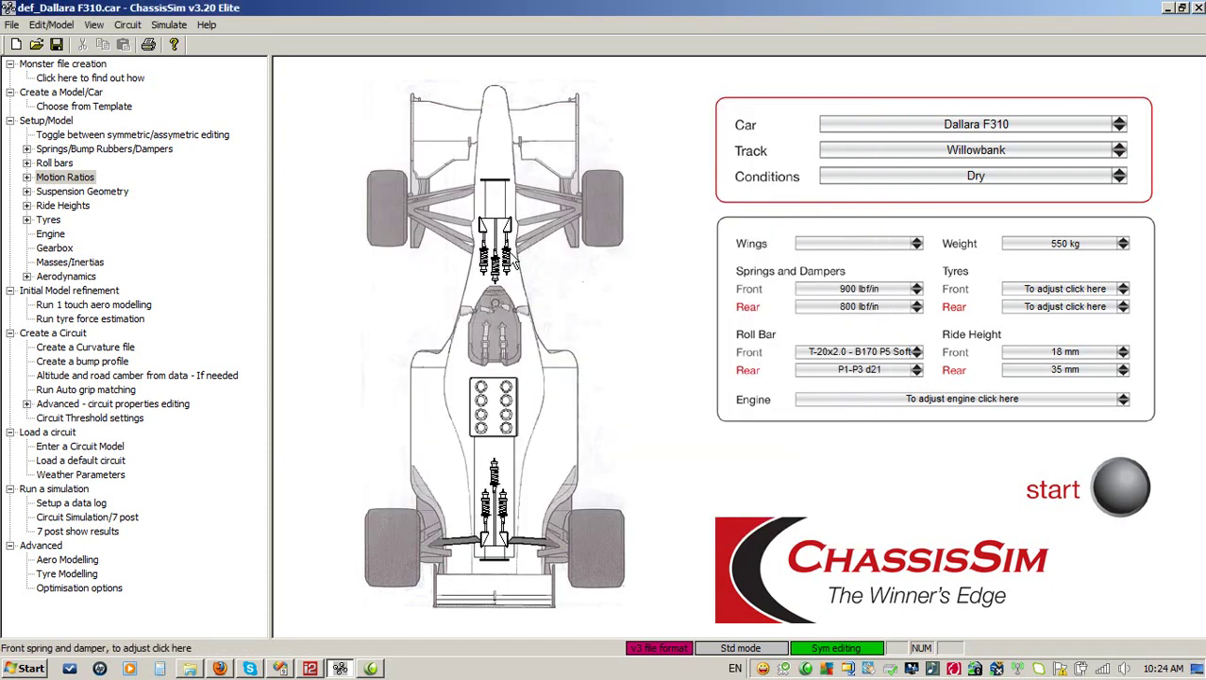
Set the front damper's low speed bump rate to 20000 in the dual rate damper specification.
{"action": "left_click", "coordinate": [504, 263]}
{"action": "left_click", "coordinate": [363, 106]}
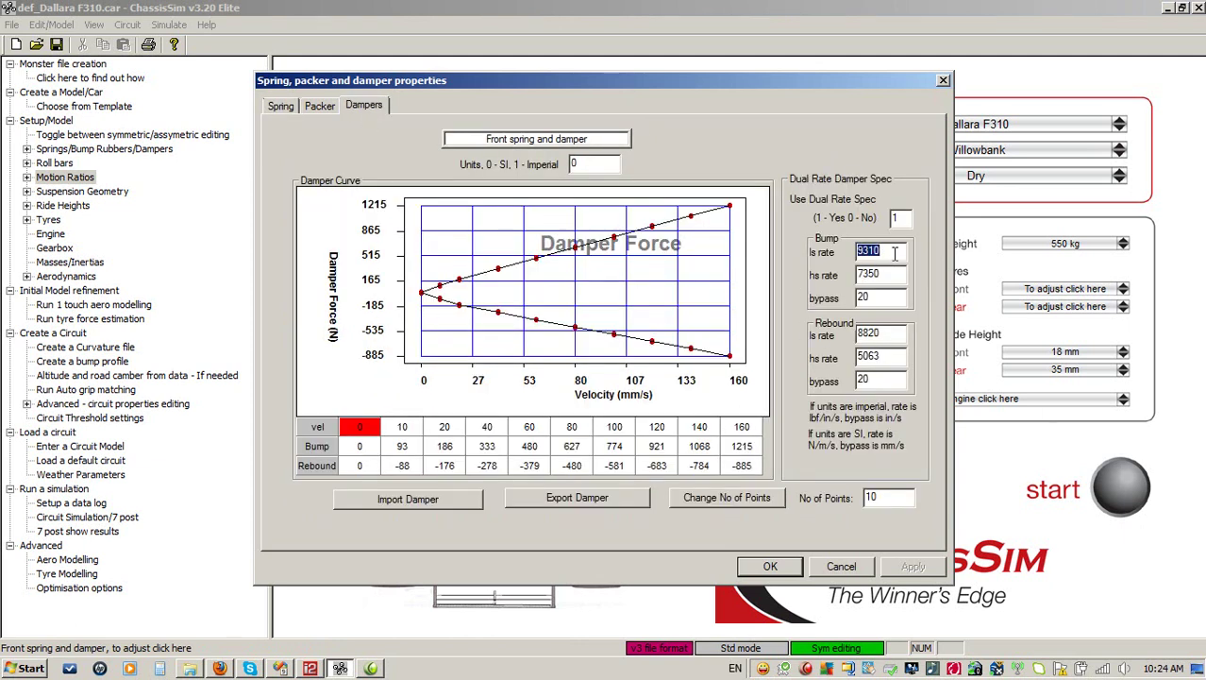
{"action": "type", "text": "20000"}
{"action": "left_click", "coordinate": [771, 566]}
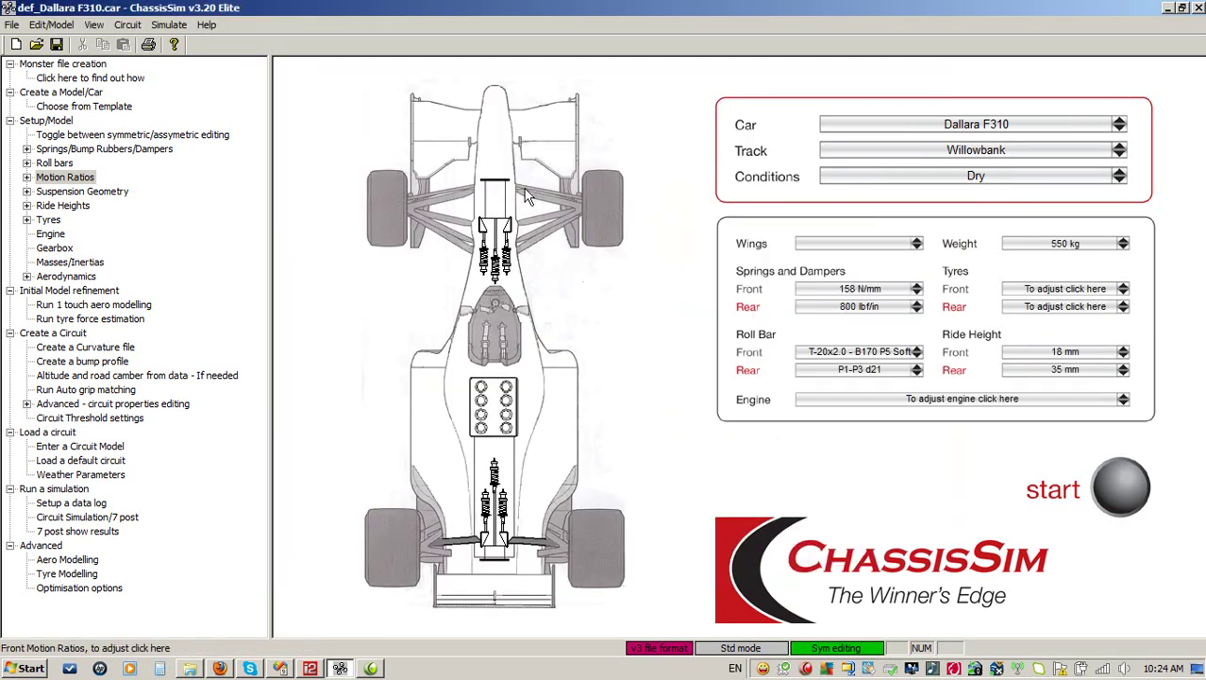
Review the front damper's force-velocity curve with the updated bump rate.
{"action": "left_click", "coordinate": [509, 259]}
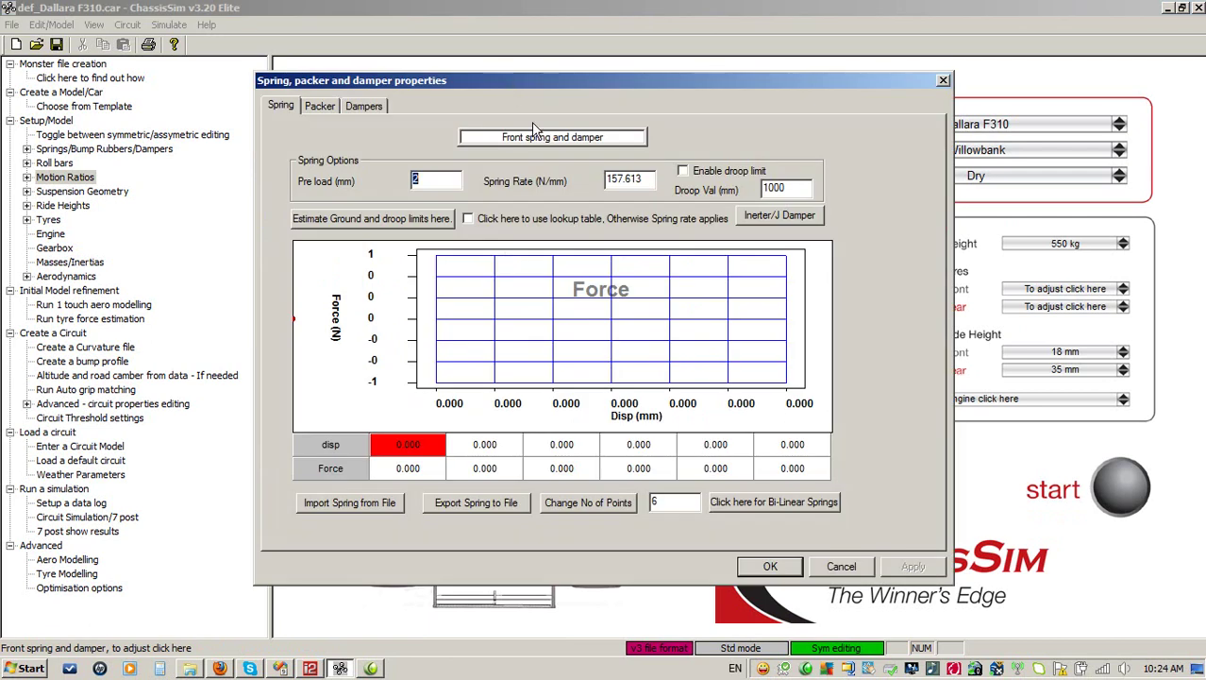
{"action": "left_click", "coordinate": [373, 108]}
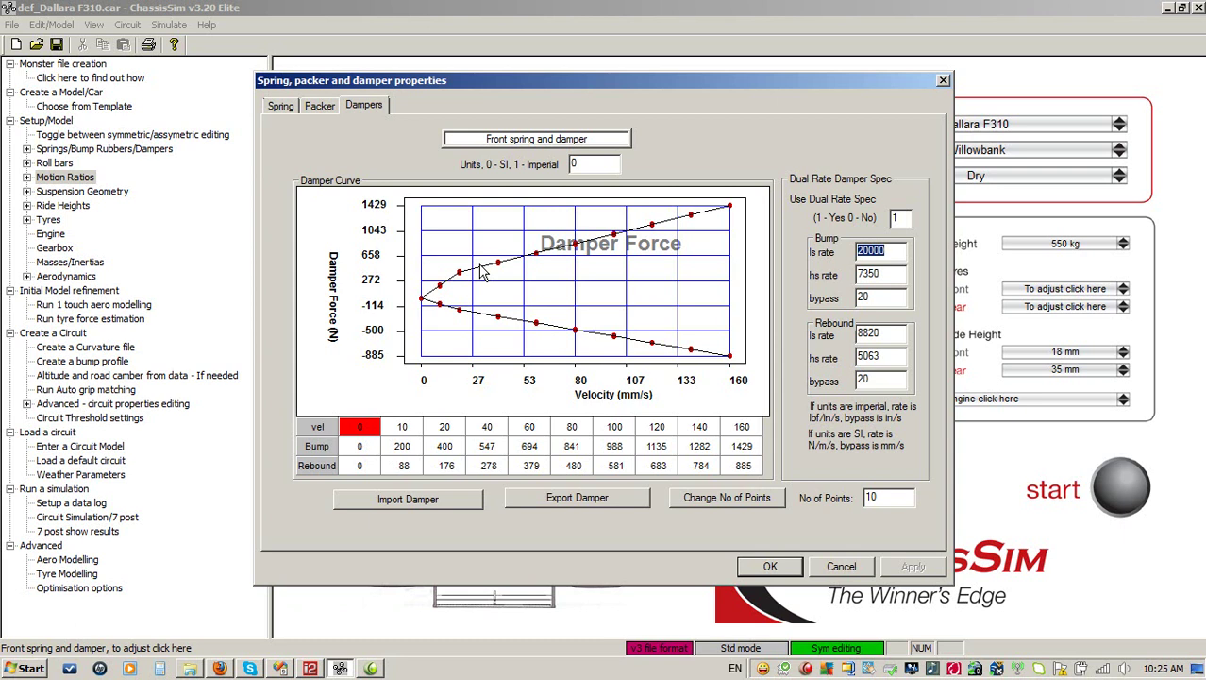
{"action": "left_click", "coordinate": [791, 564]}
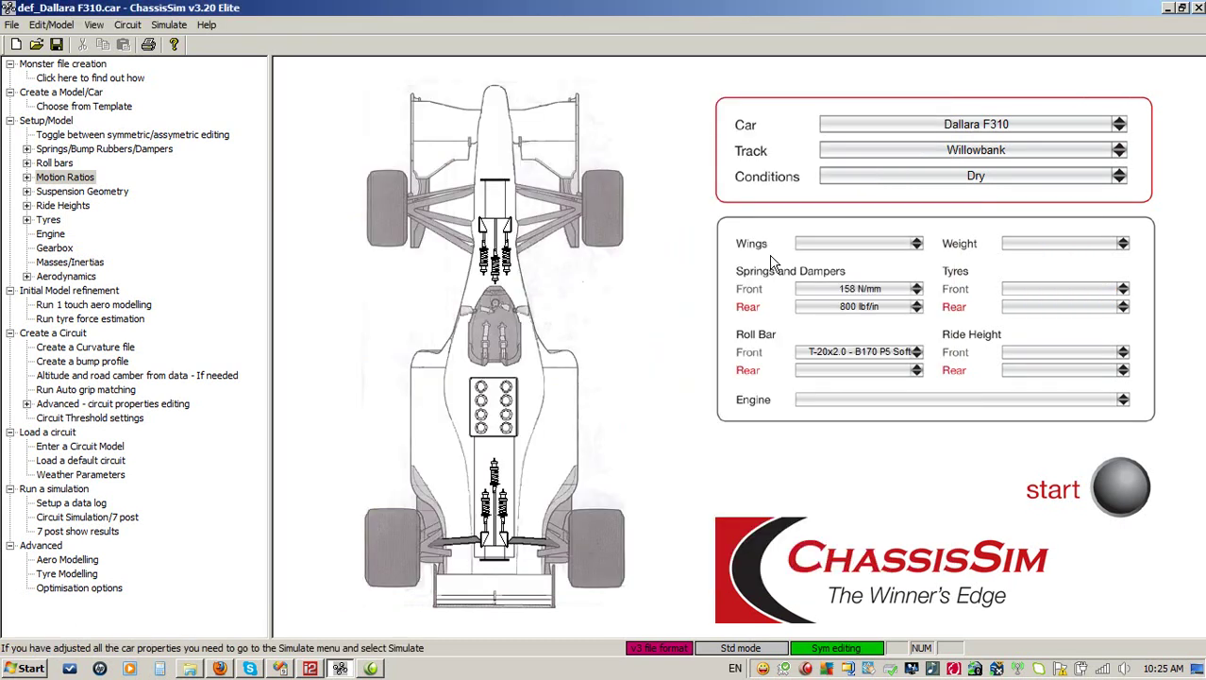
Recheck the aero and damper flags in the optimisation options and accept them.
{"action": "left_click", "coordinate": [169, 24]}
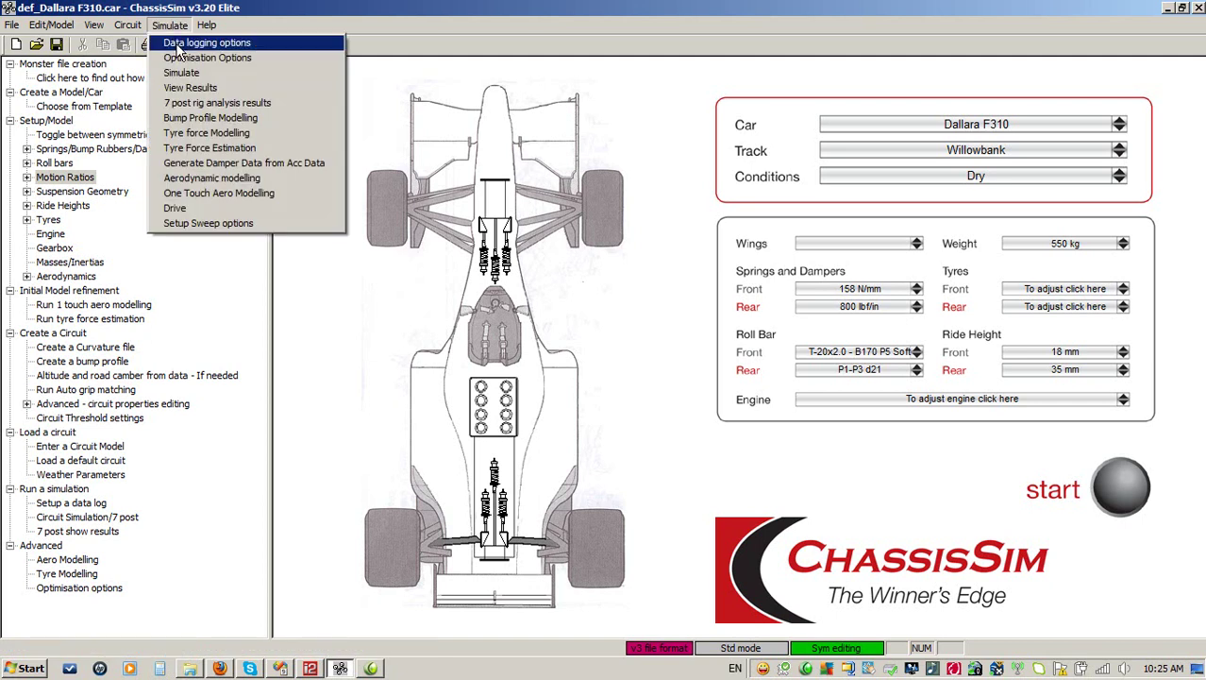
{"action": "left_click", "coordinate": [178, 58]}
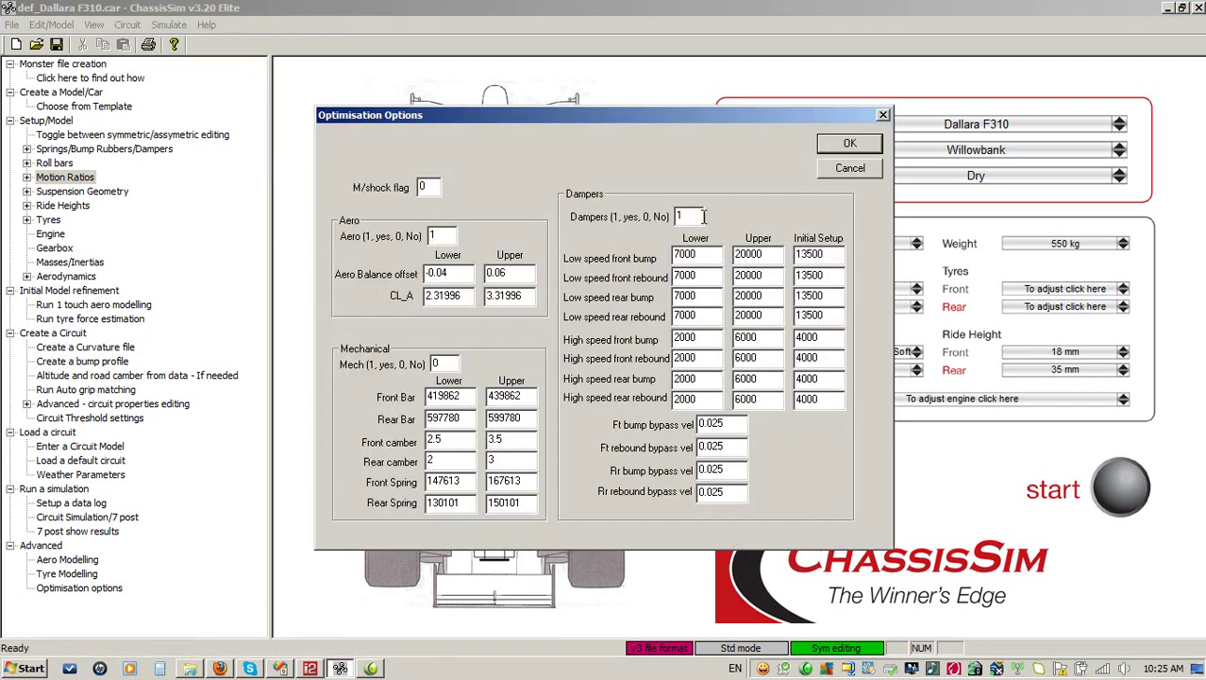
{"action": "left_click", "coordinate": [849, 143]}
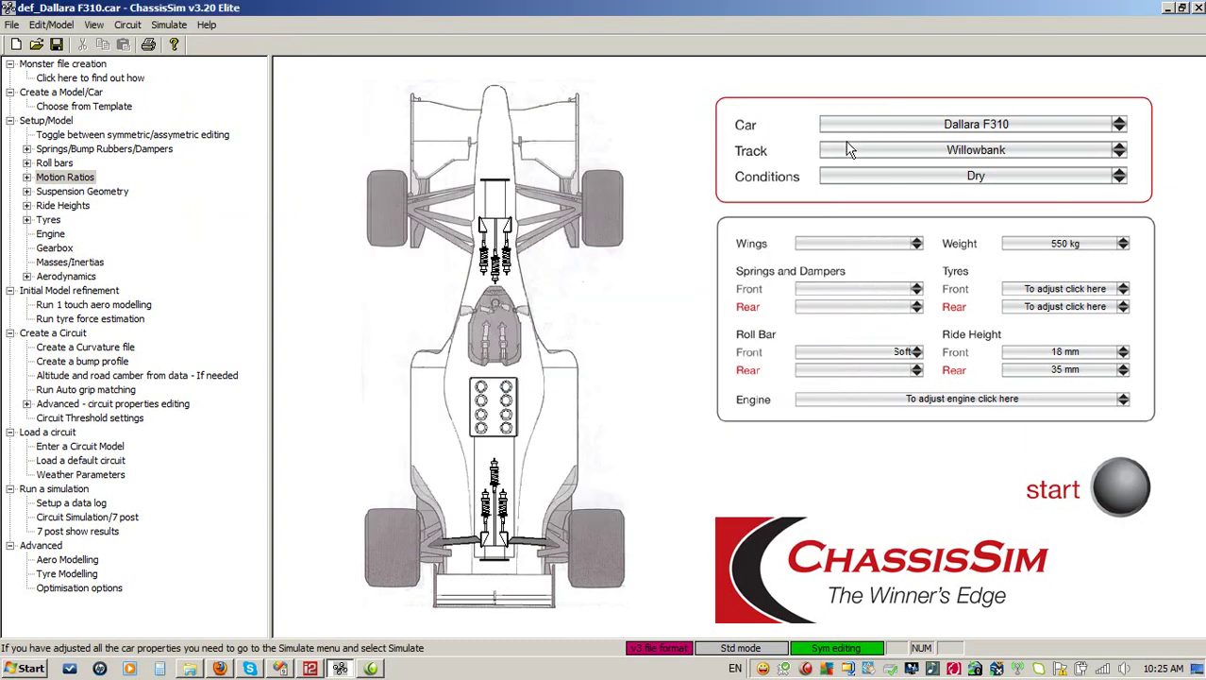
Check the grip and bump scale factors for the Willowbank circuit and accept them.
{"action": "left_click", "coordinate": [939, 151]}
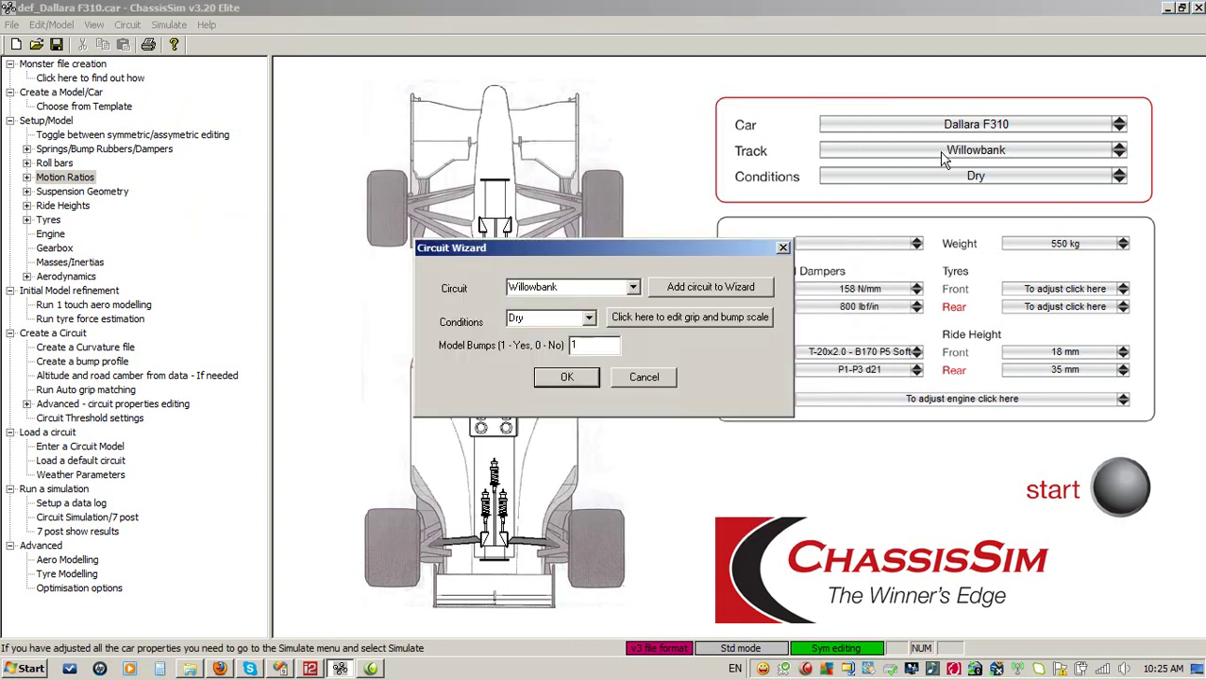
{"action": "left_click", "coordinate": [665, 321]}
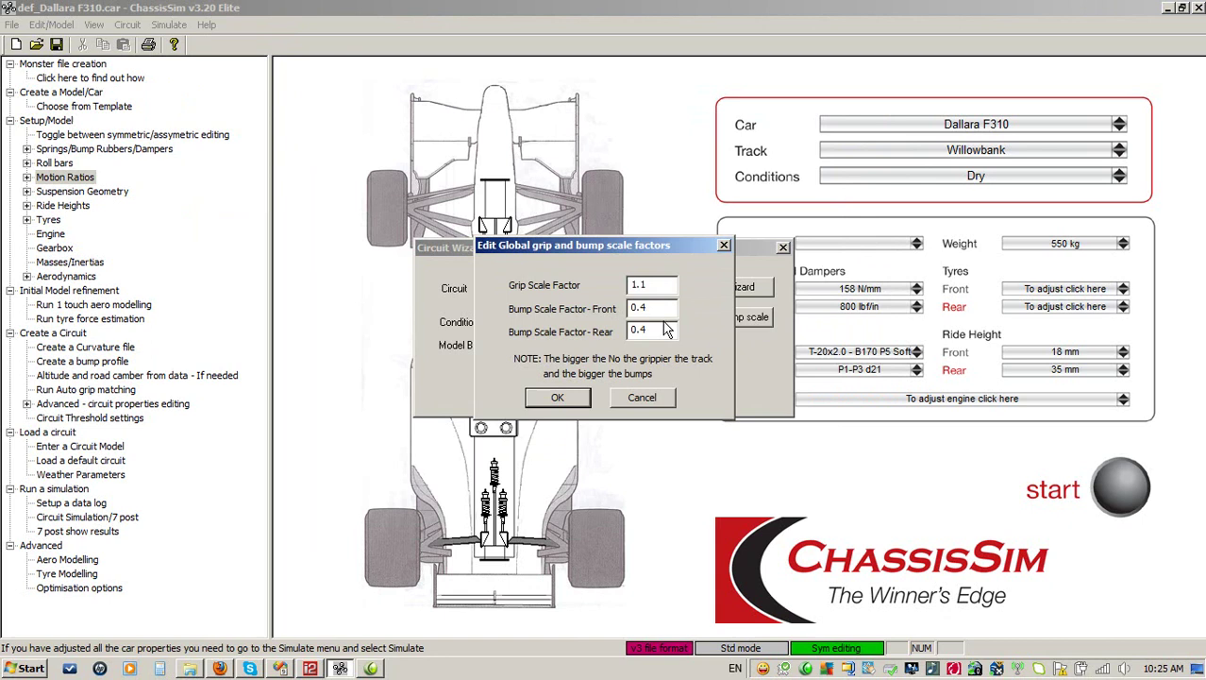
{"action": "left_click", "coordinate": [554, 396]}
{"action": "left_click", "coordinate": [582, 382]}
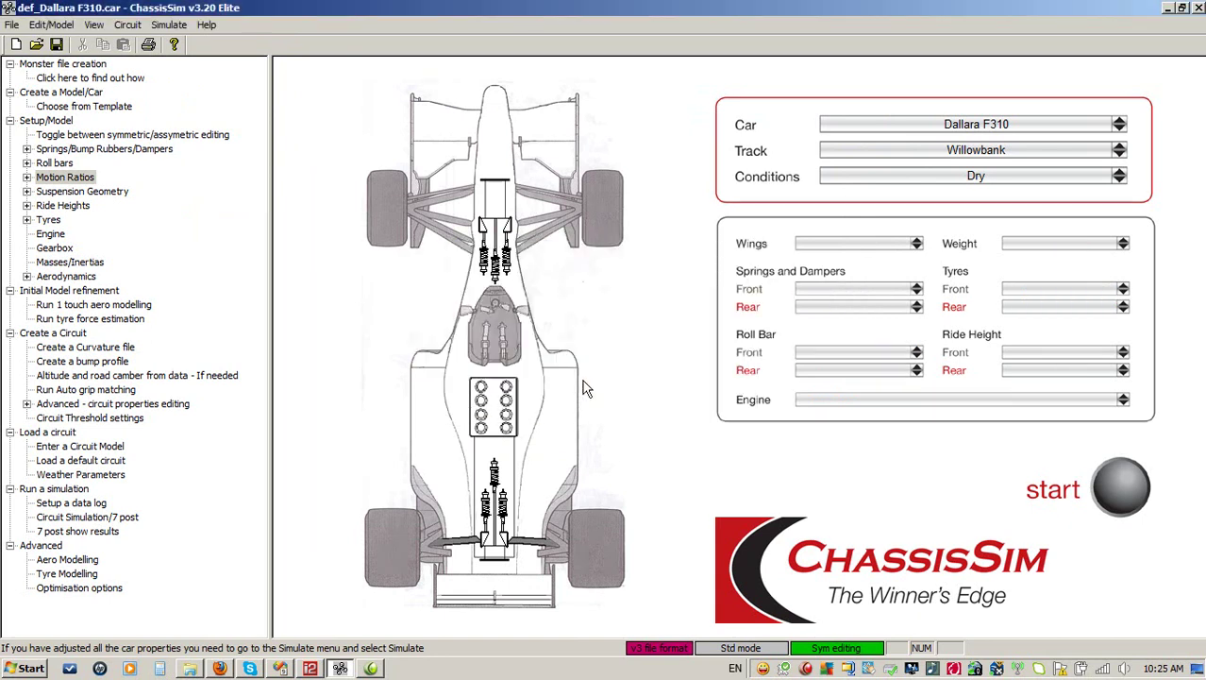
Run a baseline lap simulation from corner 1 without optimisation and close the simulation dialog.
{"action": "left_click", "coordinate": [1123, 498]}
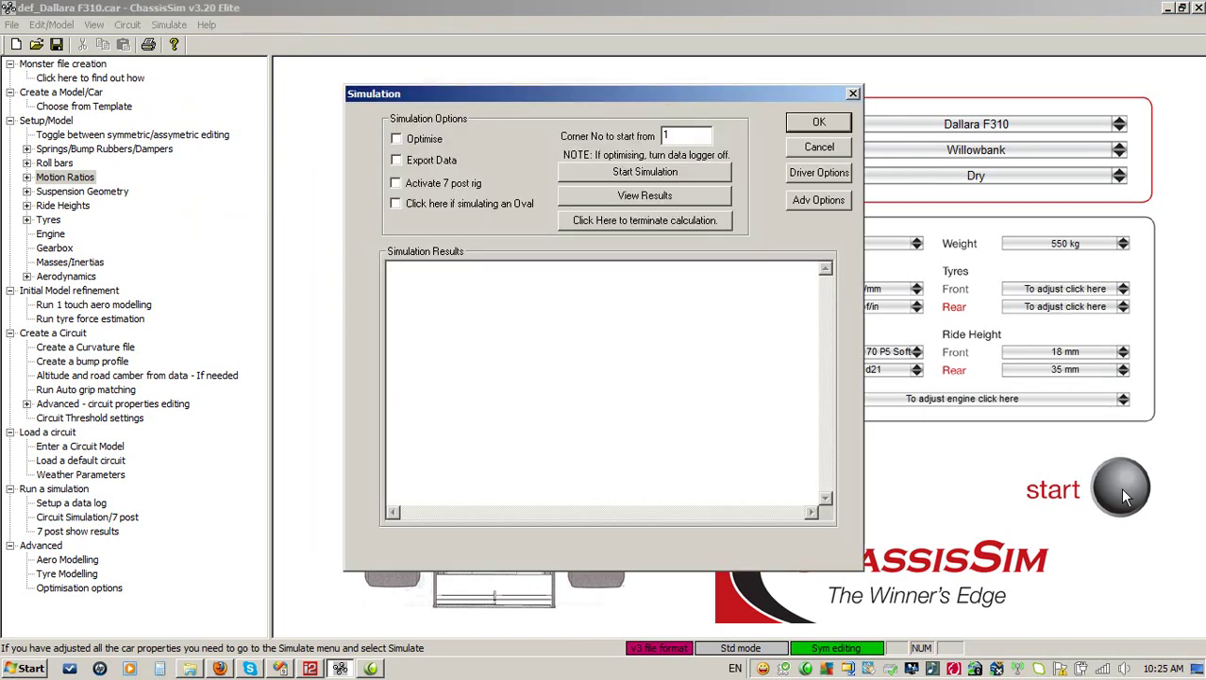
{"action": "left_click", "coordinate": [675, 171]}
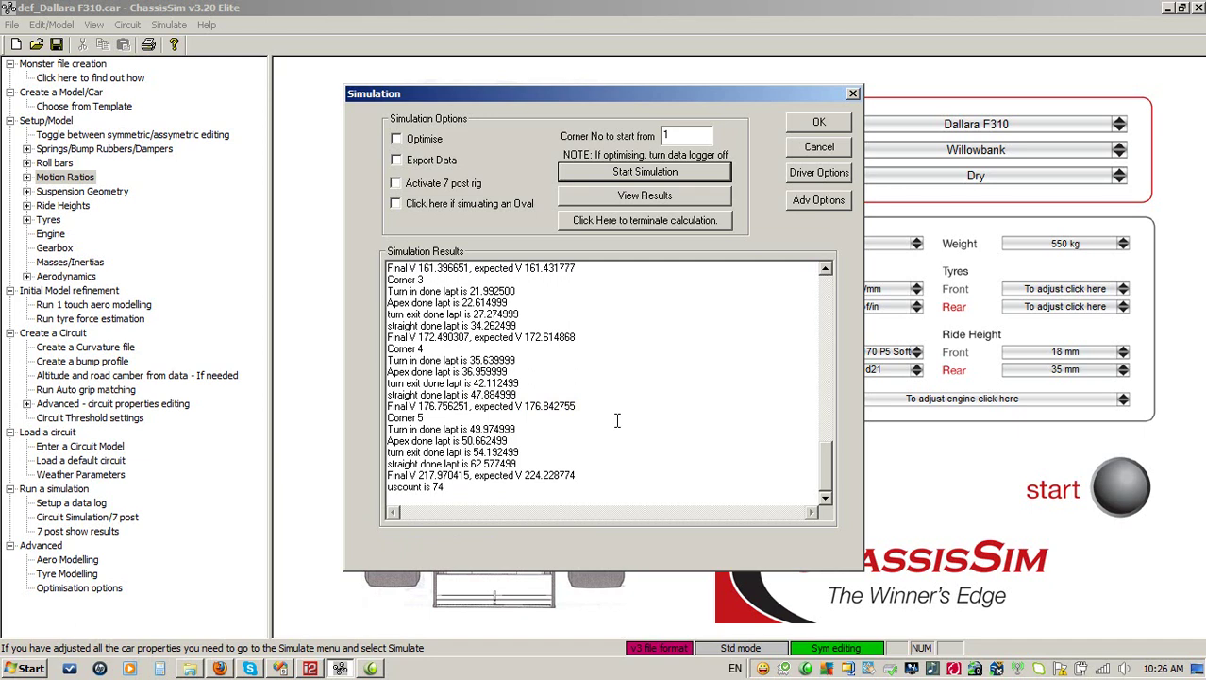
{"action": "left_click", "coordinate": [831, 148]}
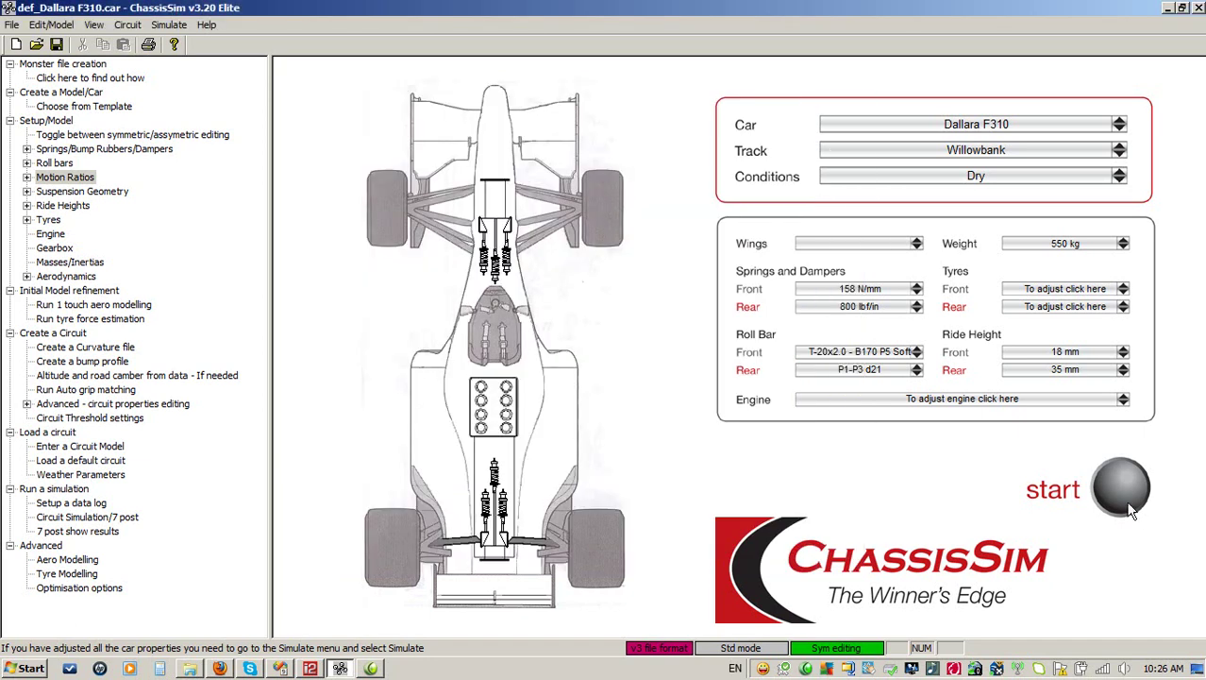
Run the lap simulation from corner 1 with Optimise enabled, and terminate the calculation early.
{"action": "left_click", "coordinate": [1121, 487]}
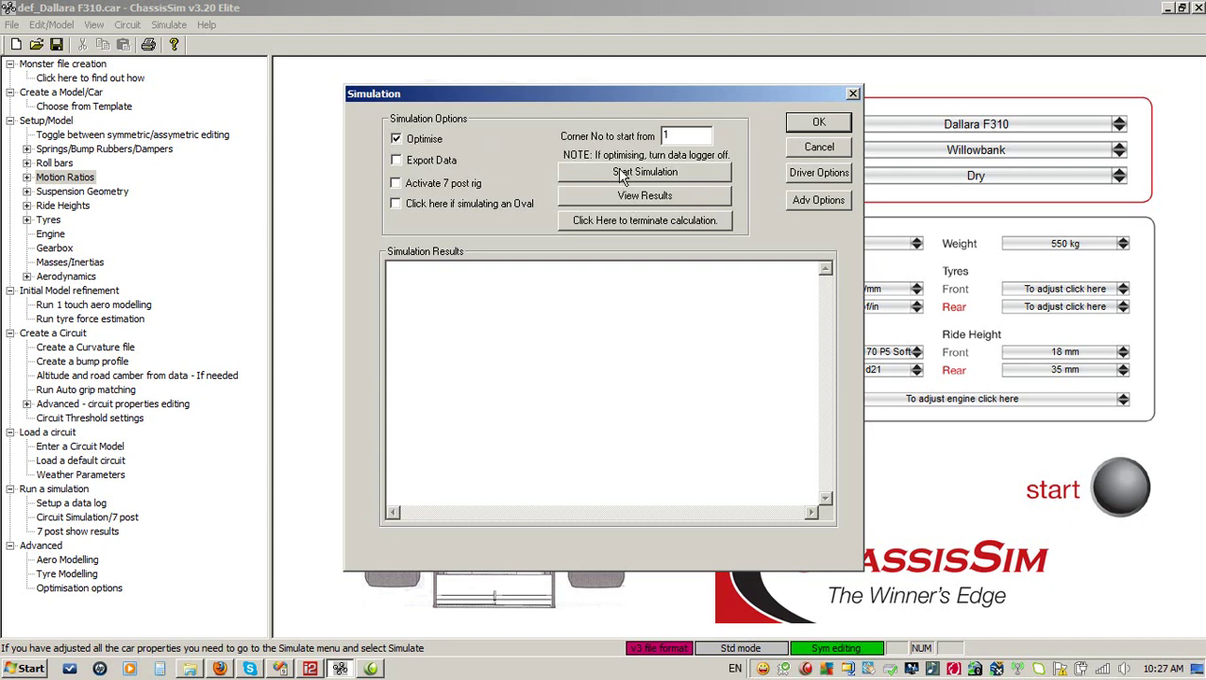
{"action": "left_click", "coordinate": [619, 171]}
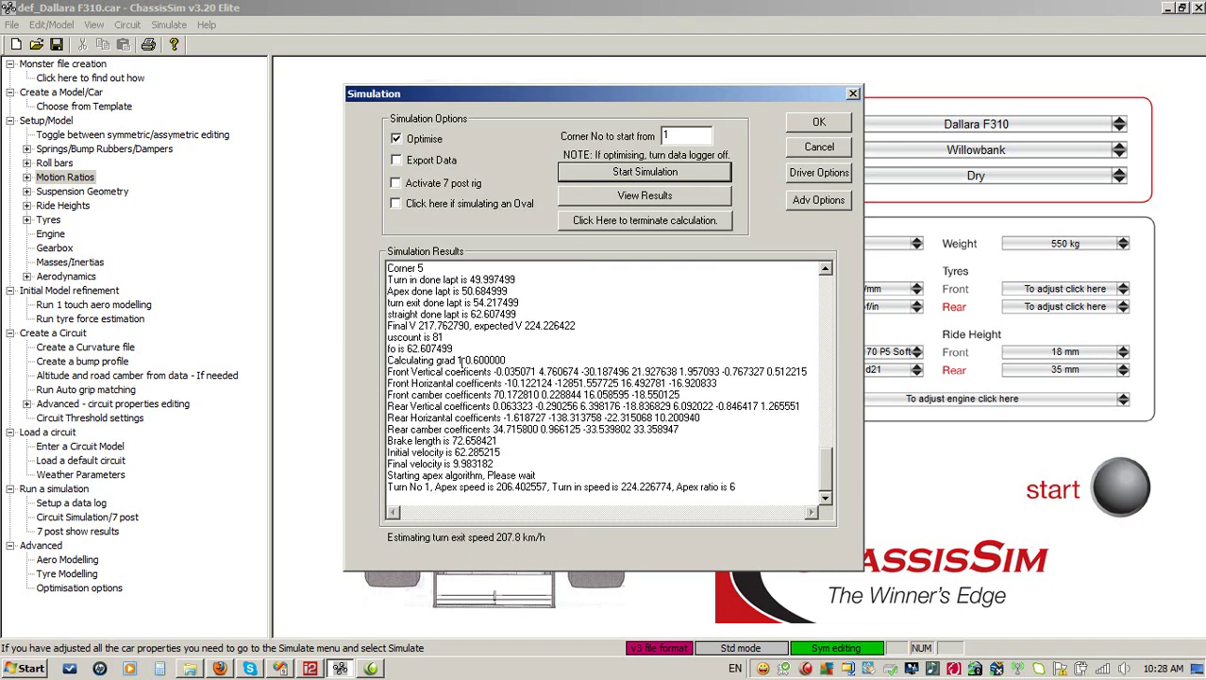
{"action": "left_click_drag", "start_coordinate": [455, 347], "coordinate": [370, 347]}
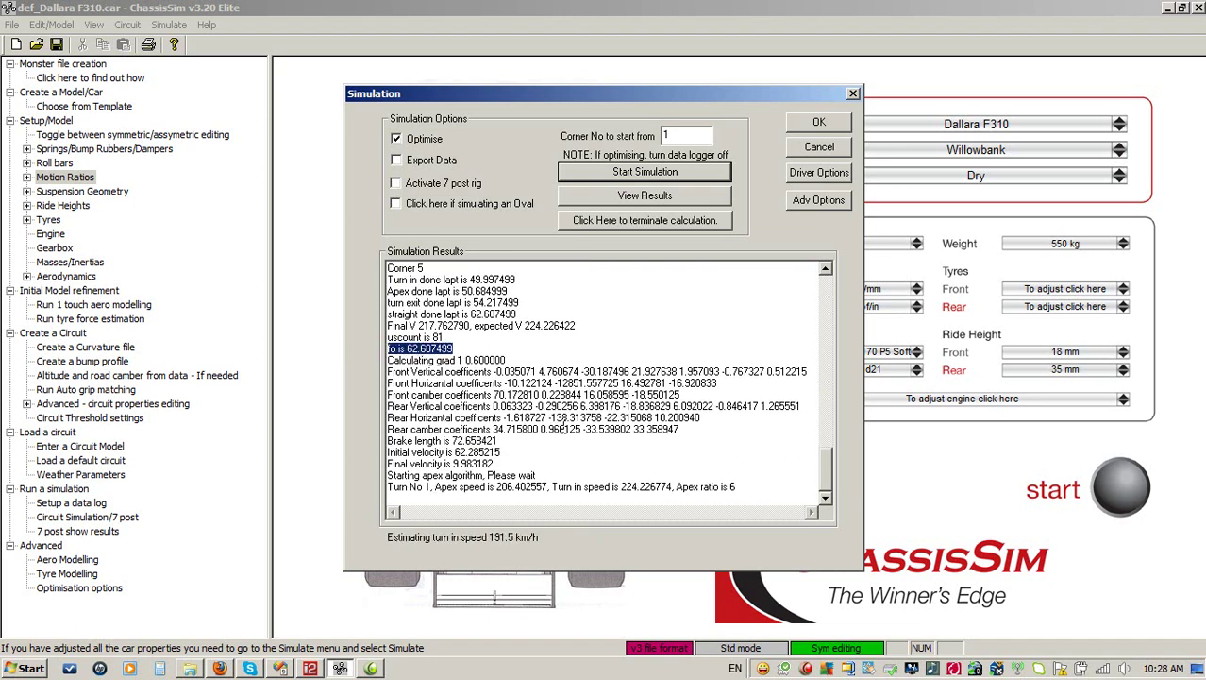
{"action": "left_click", "coordinate": [557, 421]}
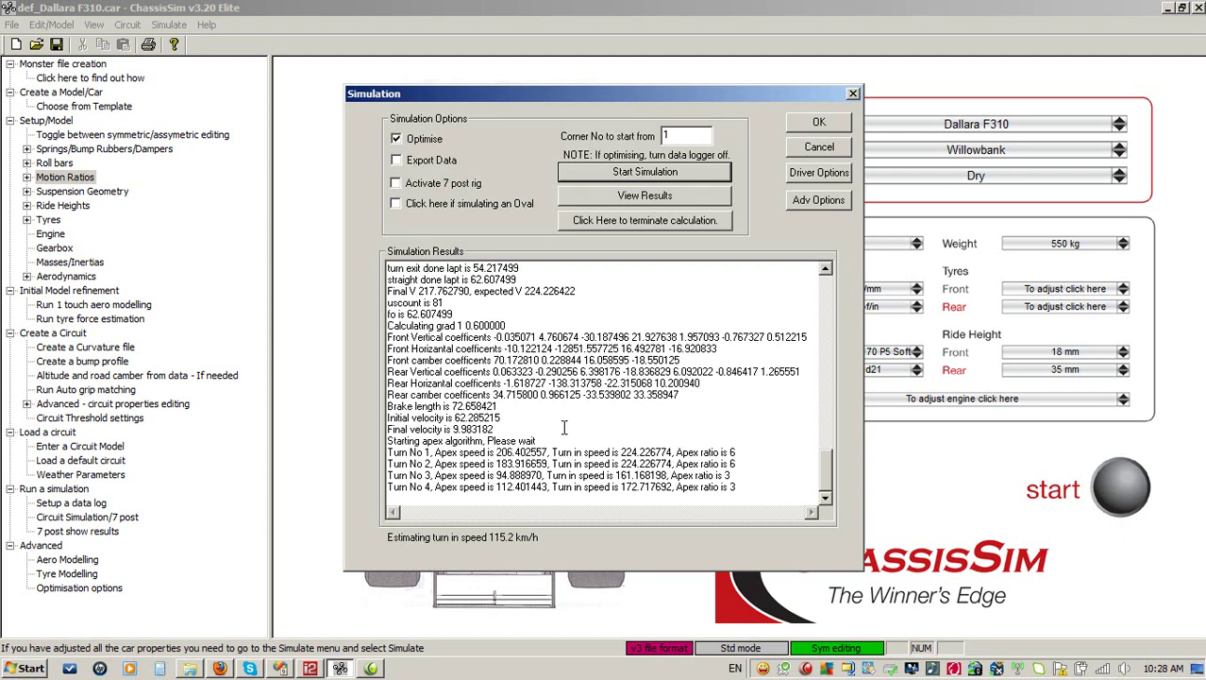
{"action": "left_click", "coordinate": [662, 223]}
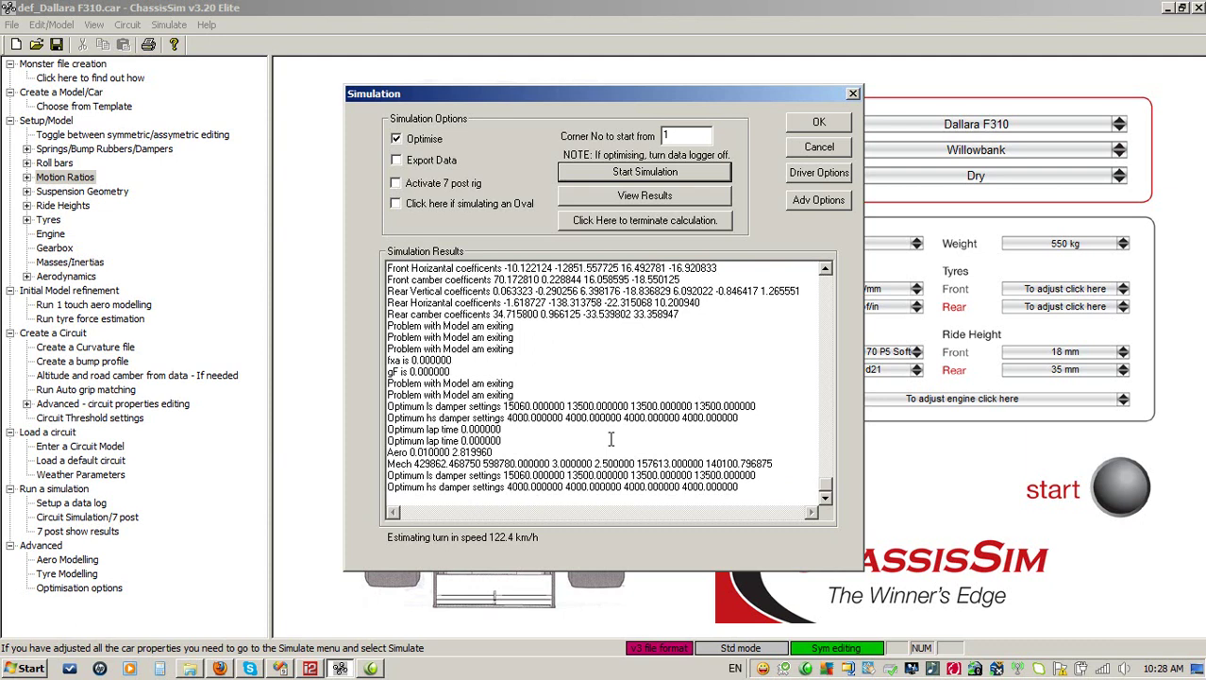
Examine the optimum lap time, aero, mechanical and damper settings at the end of the simulation results.
{"action": "left_click_drag", "start_coordinate": [389, 451], "coordinate": [446, 451]}
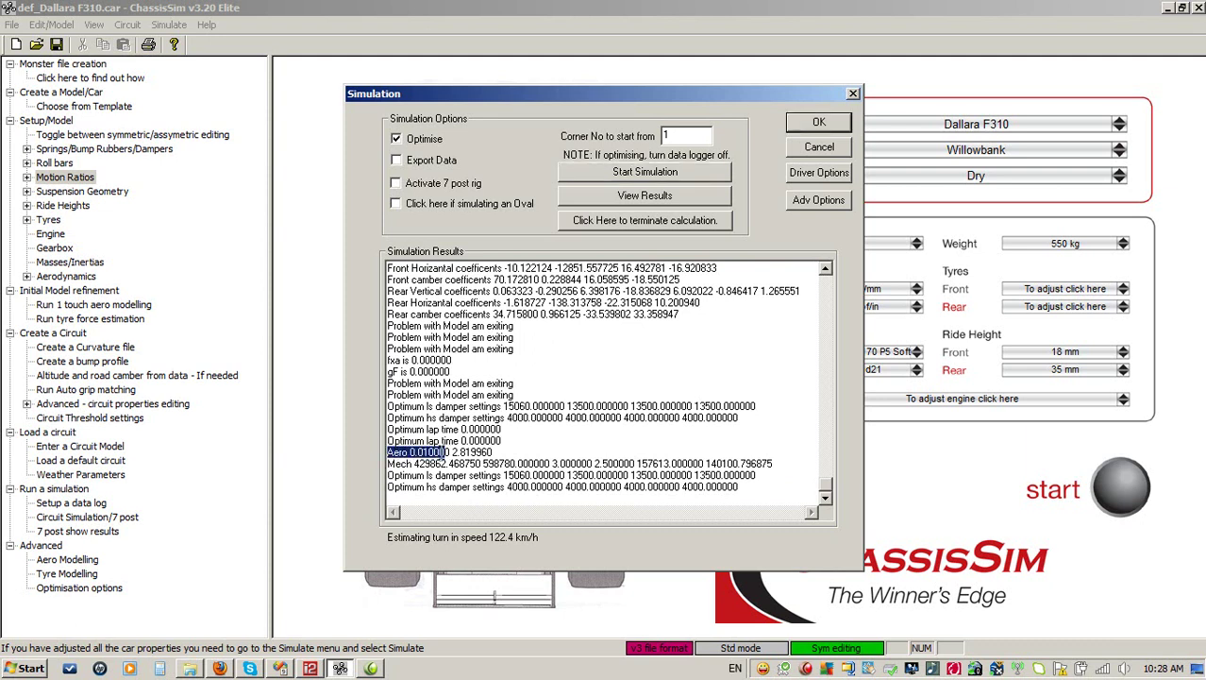
{"action": "left_click", "coordinate": [409, 452]}
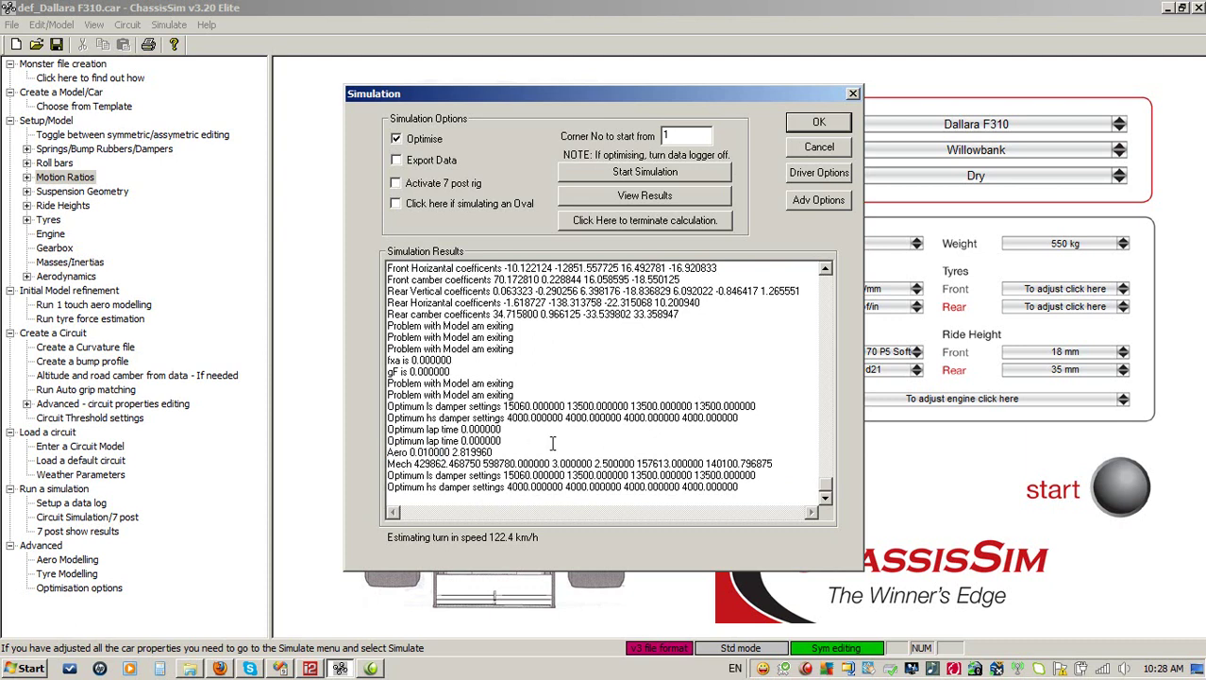
{"action": "left_click_drag", "start_coordinate": [501, 441], "coordinate": [461, 441]}
{"action": "left_click_drag", "start_coordinate": [389, 453], "coordinate": [789, 463]}
{"action": "left_click", "coordinate": [387, 463]}
{"action": "left_click_drag", "start_coordinate": [388, 475], "coordinate": [756, 487]}
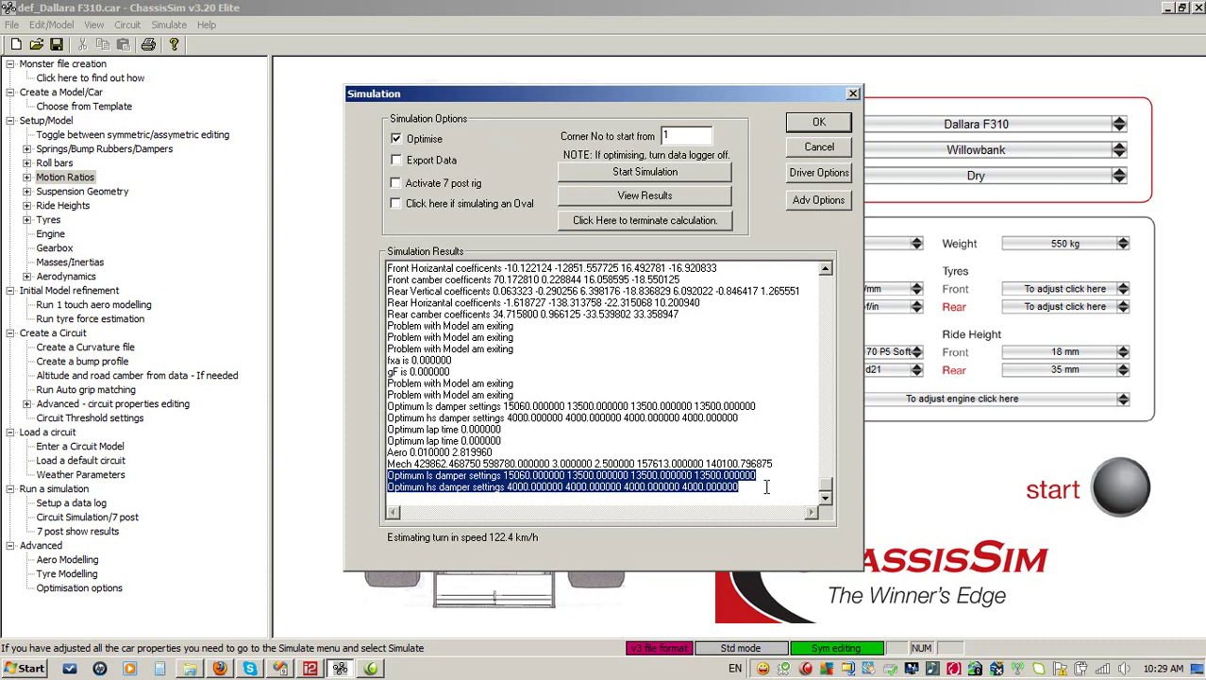
{"action": "left_click_drag", "start_coordinate": [761, 489], "coordinate": [387, 452]}
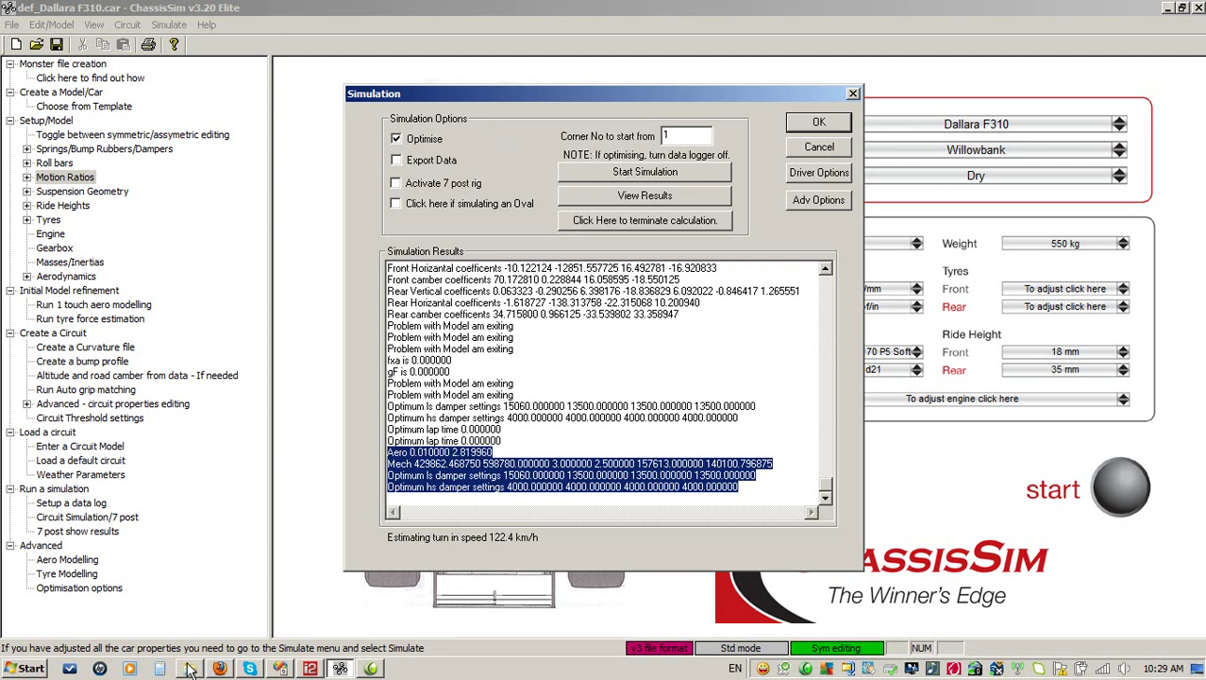
Open a file explorer window and browse to the C:\Data\Motec\Logged Data folder.
{"action": "mouse_move", "coordinate": [191, 668]}
{"action": "right_click", "coordinate": [17, 669]}
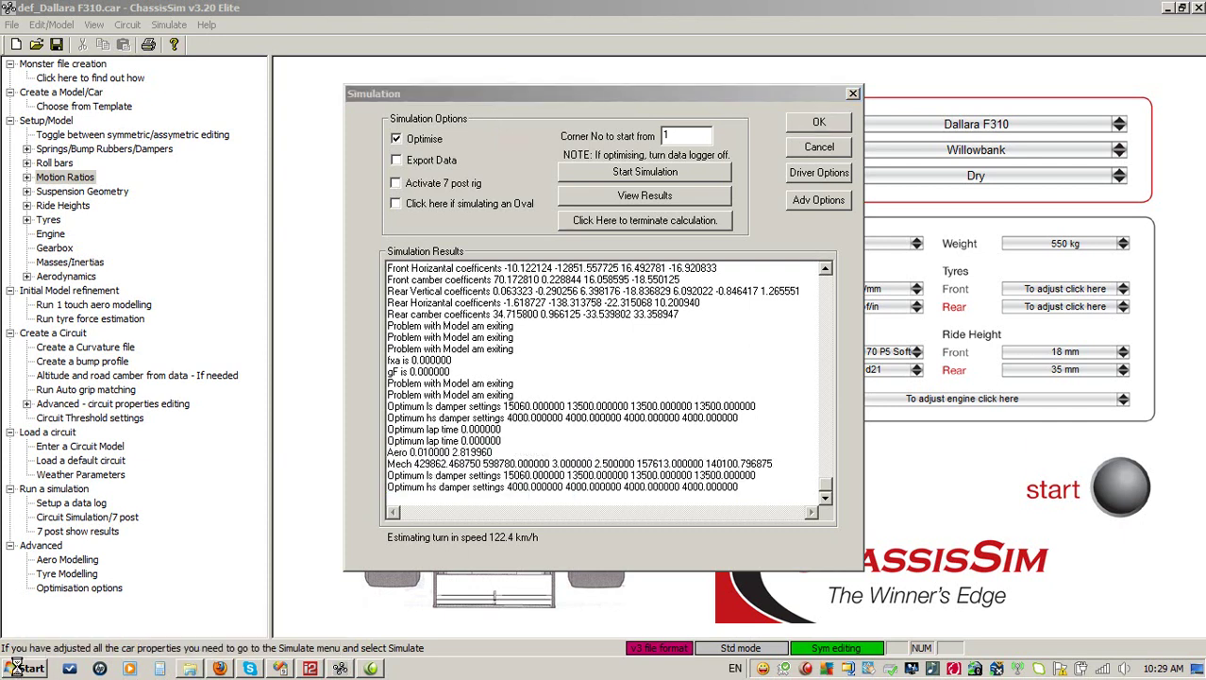
{"action": "left_click", "coordinate": [84, 655]}
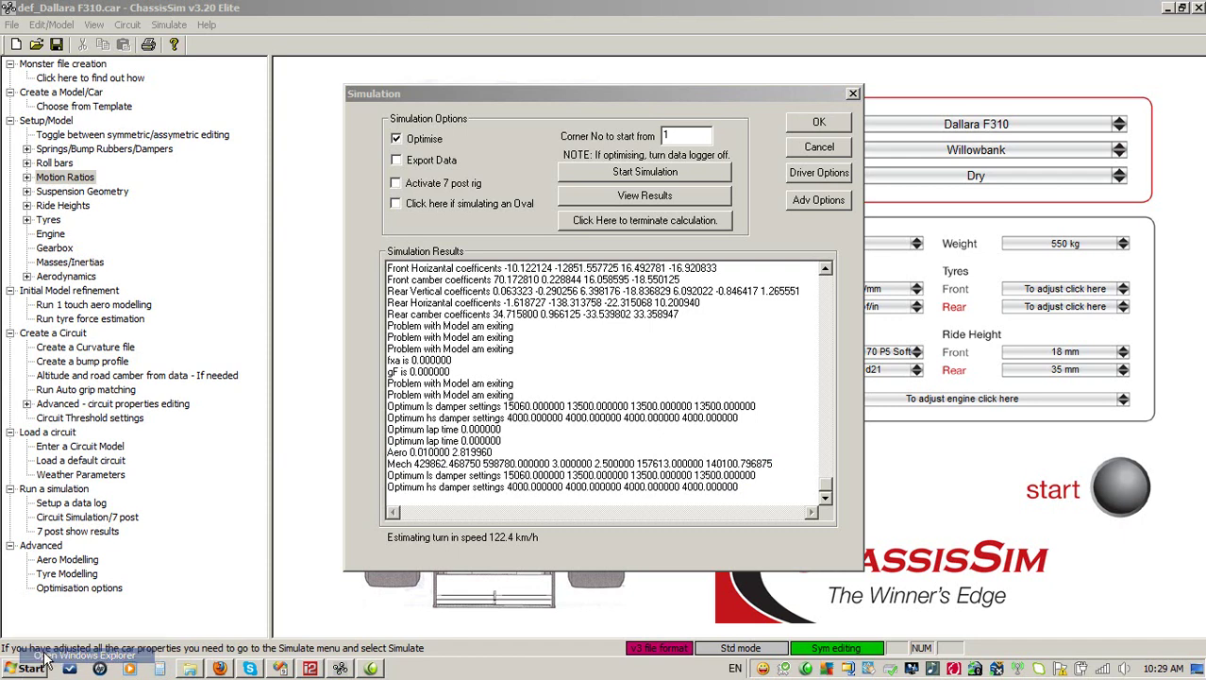
{"action": "left_click", "coordinate": [335, 351]}
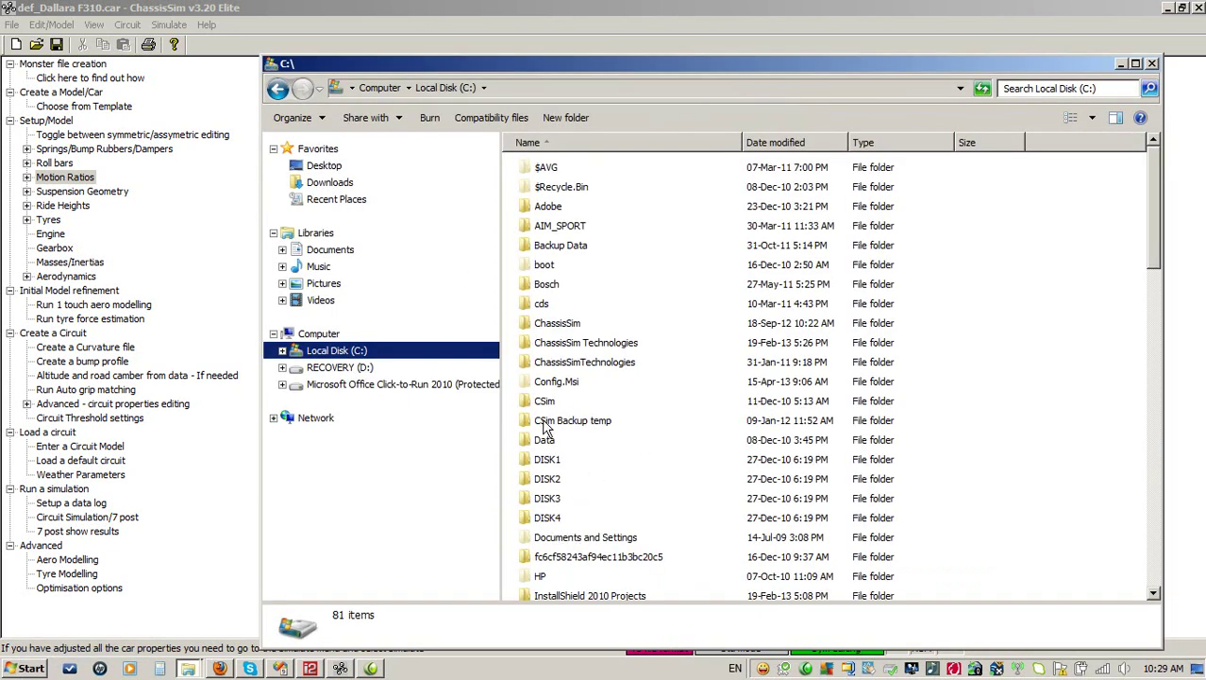
{"action": "double_click", "coordinate": [553, 439]}
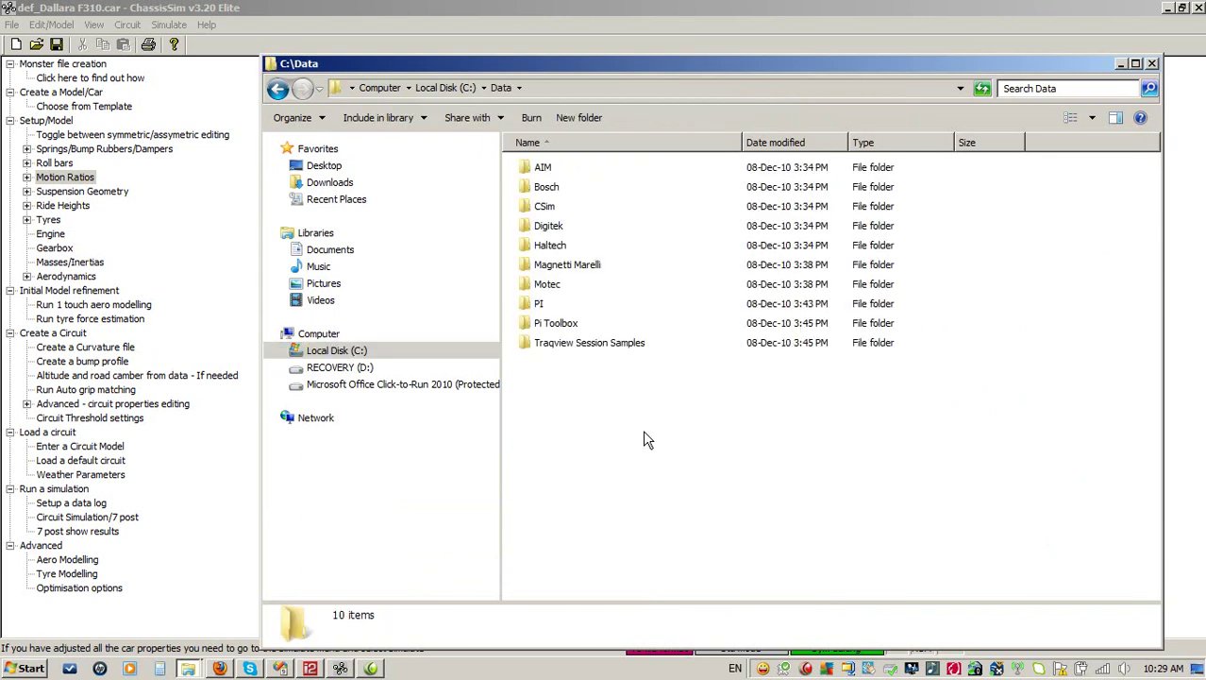
{"action": "double_click", "coordinate": [549, 286]}
{"action": "double_click", "coordinate": [567, 168]}
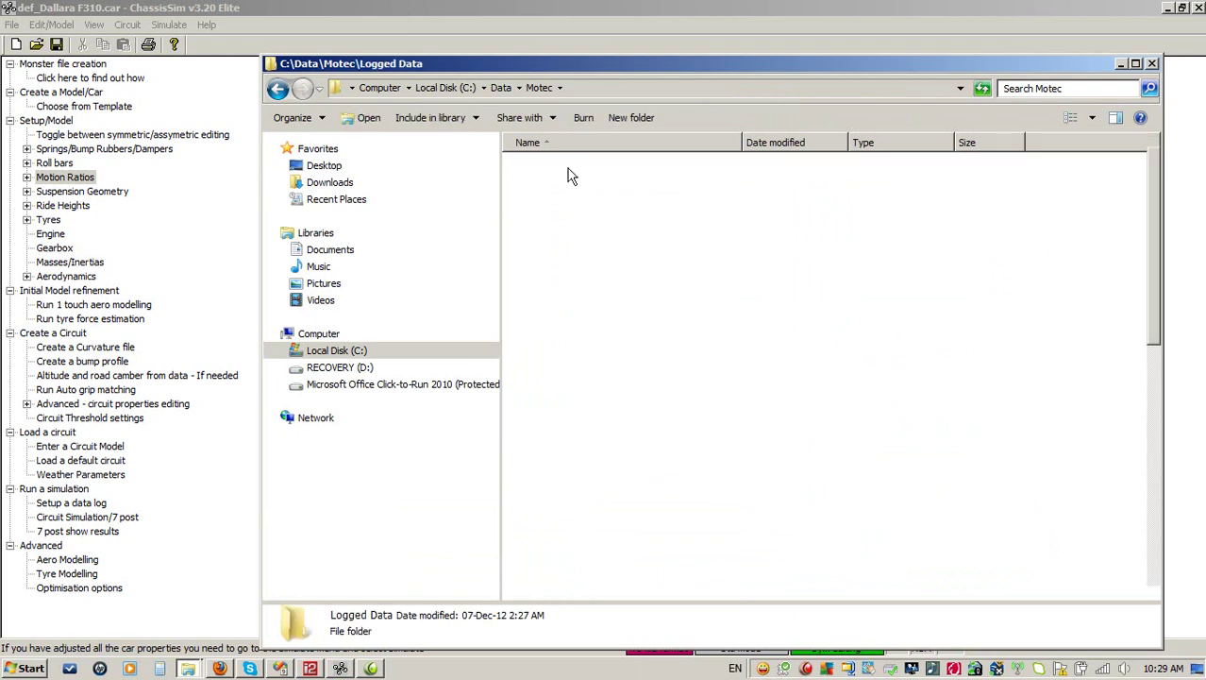
Open Opt Setup.txt from the WillowBank\v2_8 testing\Optimisation Testing\F3 folder inside Logged Data.
{"action": "scroll", "coordinate": [609, 444], "scroll_direction": "down", "scroll_amount": 4}
{"action": "scroll", "coordinate": [611, 452], "scroll_direction": "down", "scroll_amount": 2}
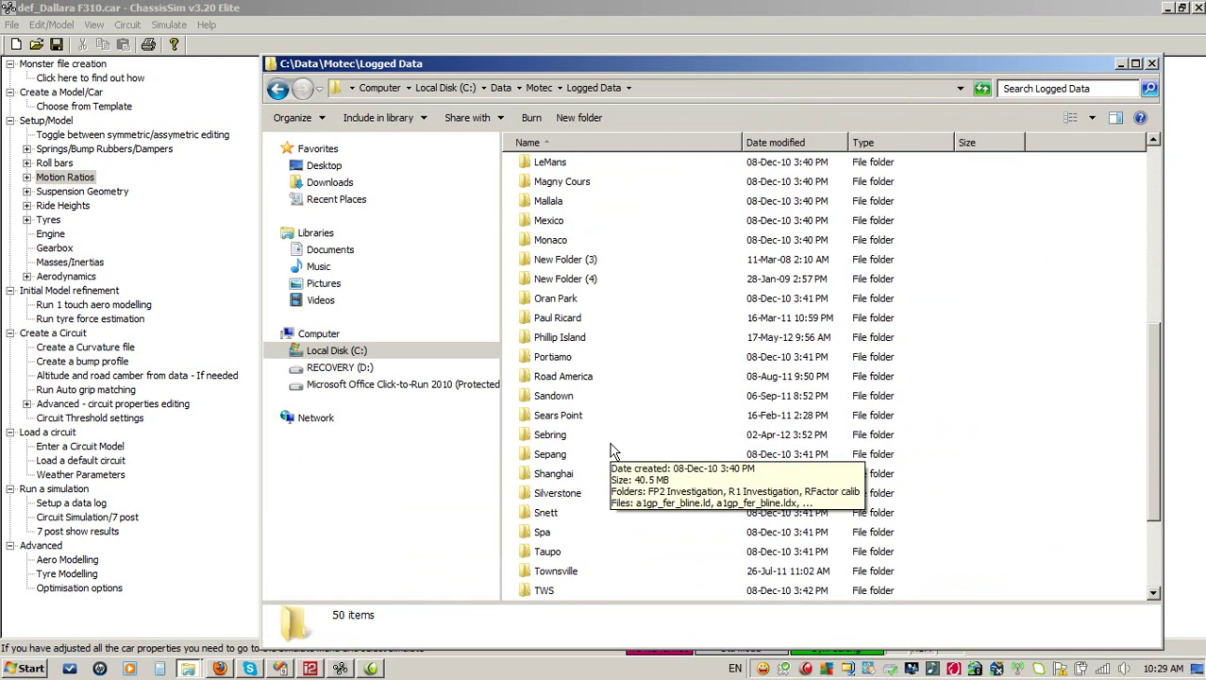
{"action": "scroll", "coordinate": [608, 519], "scroll_direction": "down", "scroll_amount": 3}
{"action": "double_click", "coordinate": [557, 532]}
{"action": "scroll", "coordinate": [594, 444], "scroll_direction": "down", "scroll_amount": 8}
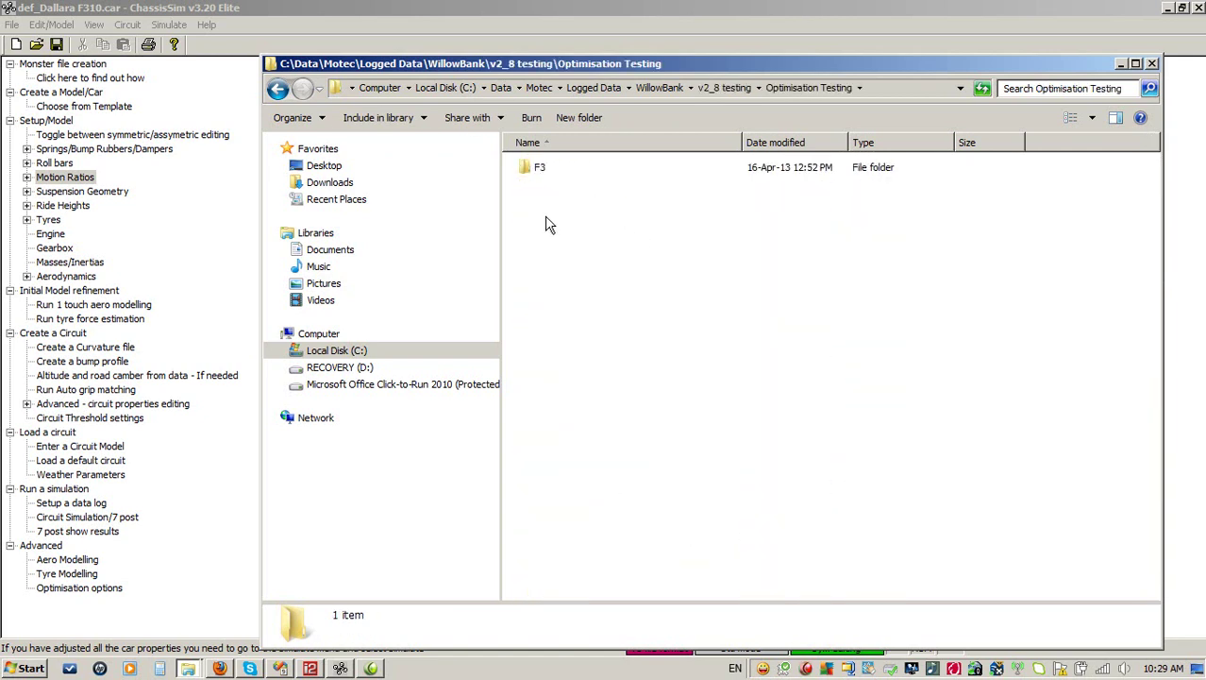
{"action": "double_click", "coordinate": [527, 170]}
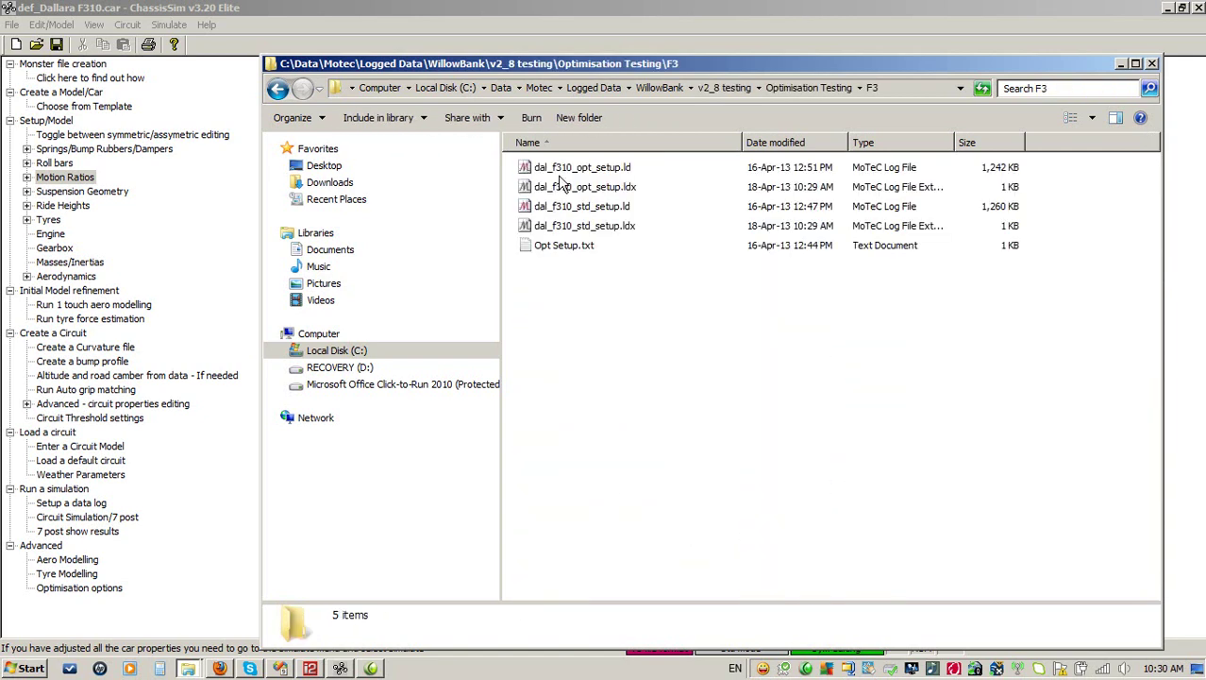
{"action": "left_click", "coordinate": [570, 253]}
{"action": "double_click", "coordinate": [570, 255]}
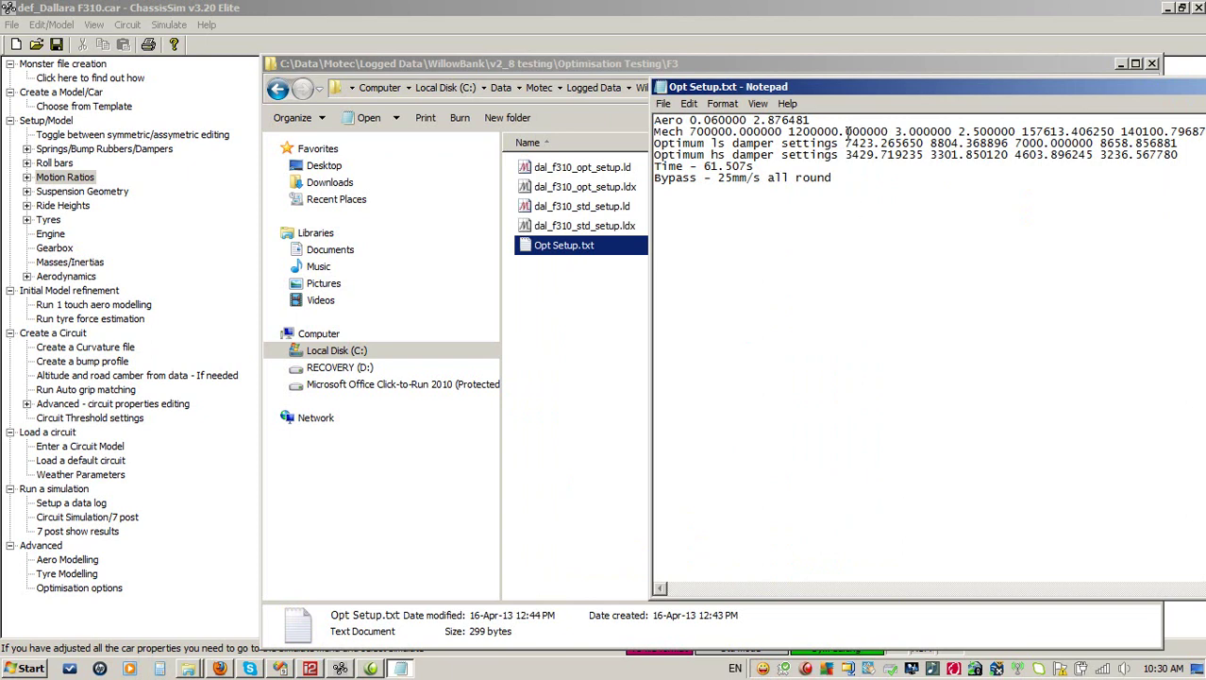
Review the aero line and the optimum ls and hs damper settings in Opt Setup.txt.
{"action": "left_click_drag", "start_coordinate": [838, 121], "coordinate": [627, 114]}
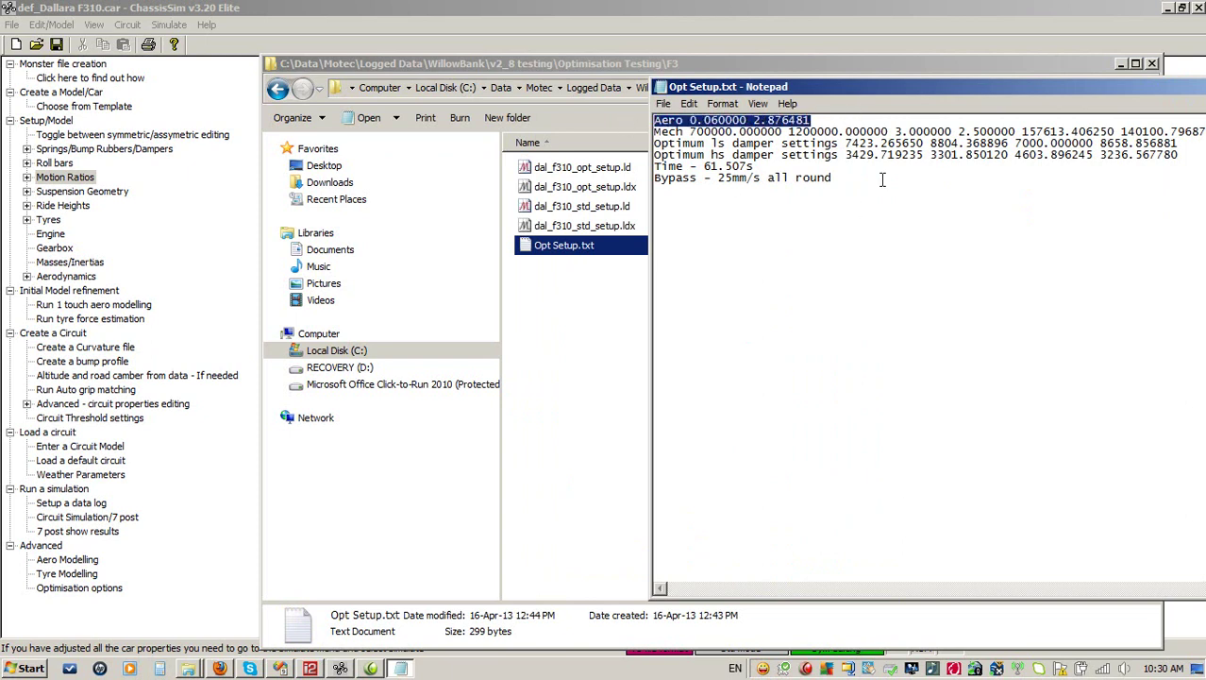
{"action": "left_click_drag", "start_coordinate": [1180, 156], "coordinate": [652, 144]}
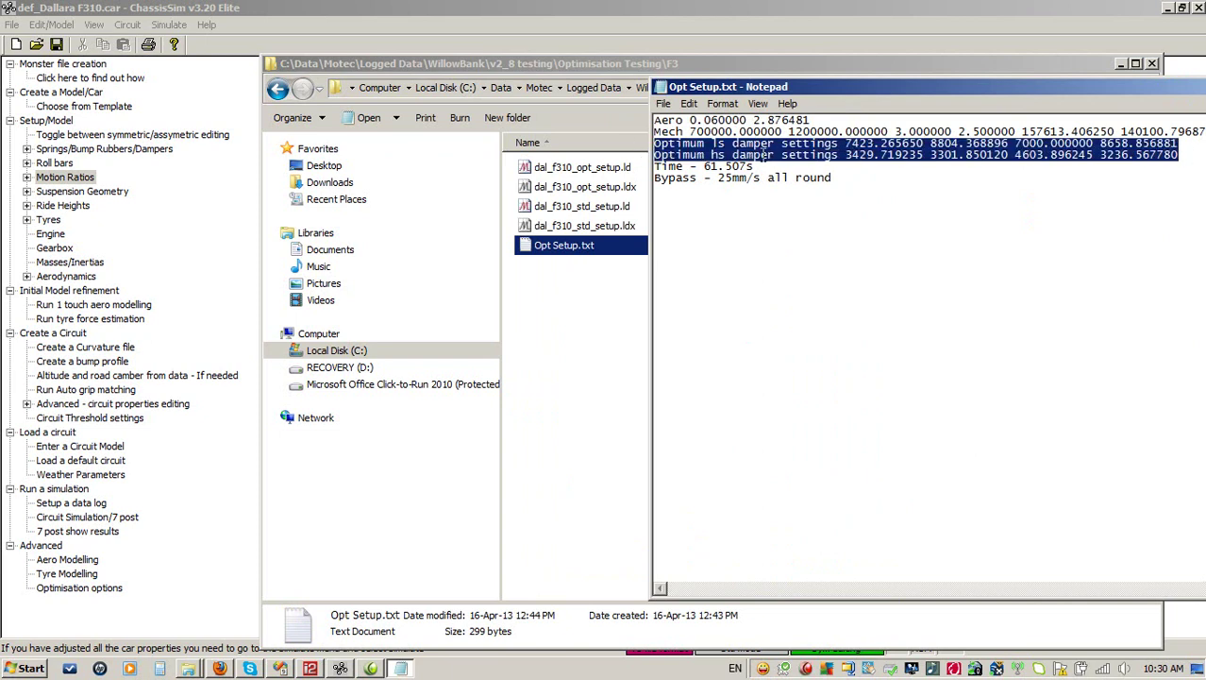
{"action": "left_click", "coordinate": [1028, 227]}
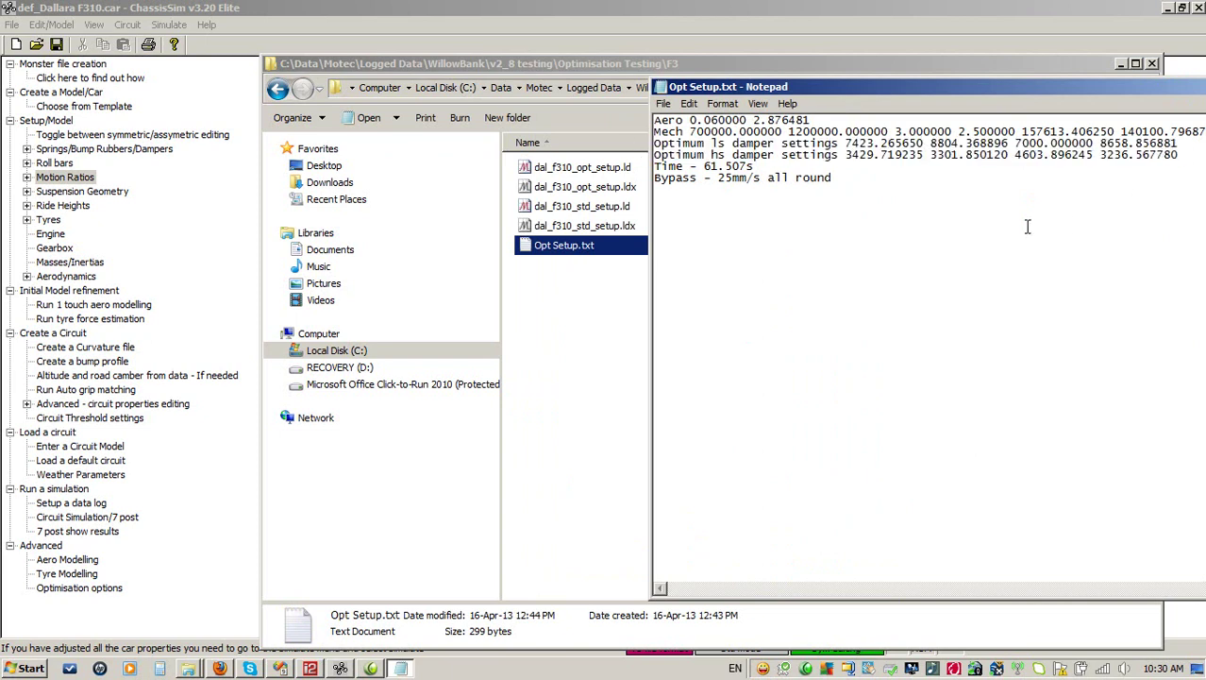
Switch back to ChassisSim, cancel the Simulation dialog and check the car's aerodynamic coefficients without changing them.
{"action": "left_click", "coordinate": [475, 10]}
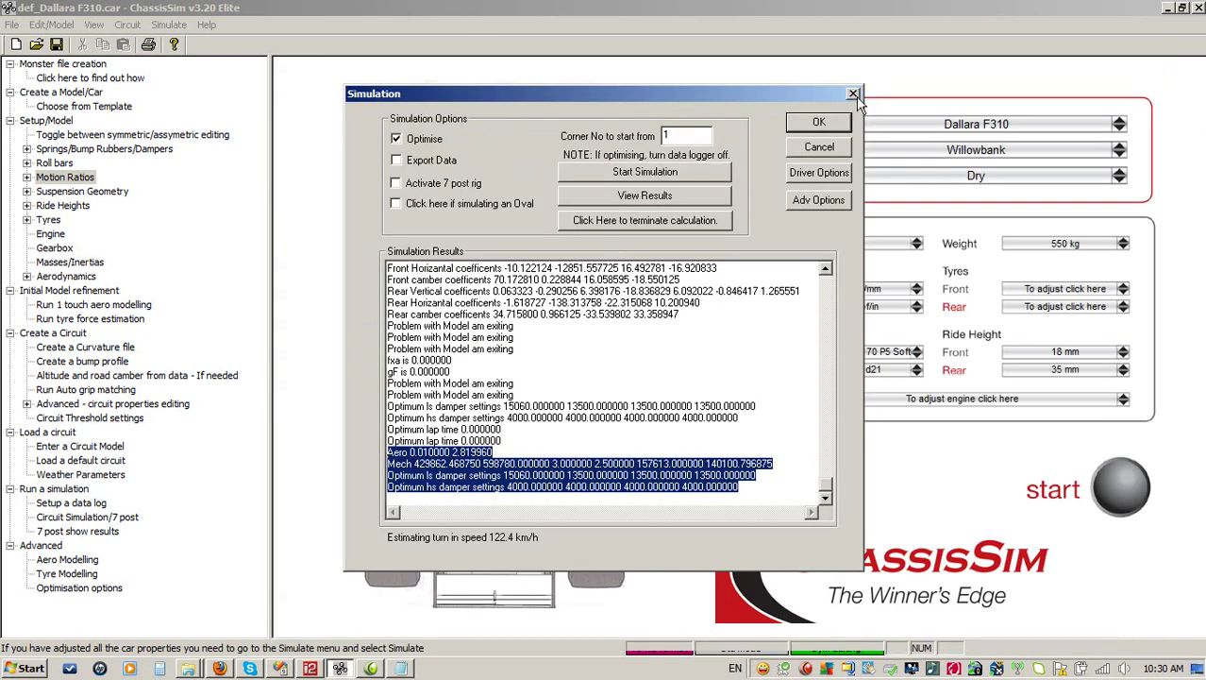
{"action": "left_click", "coordinate": [833, 155]}
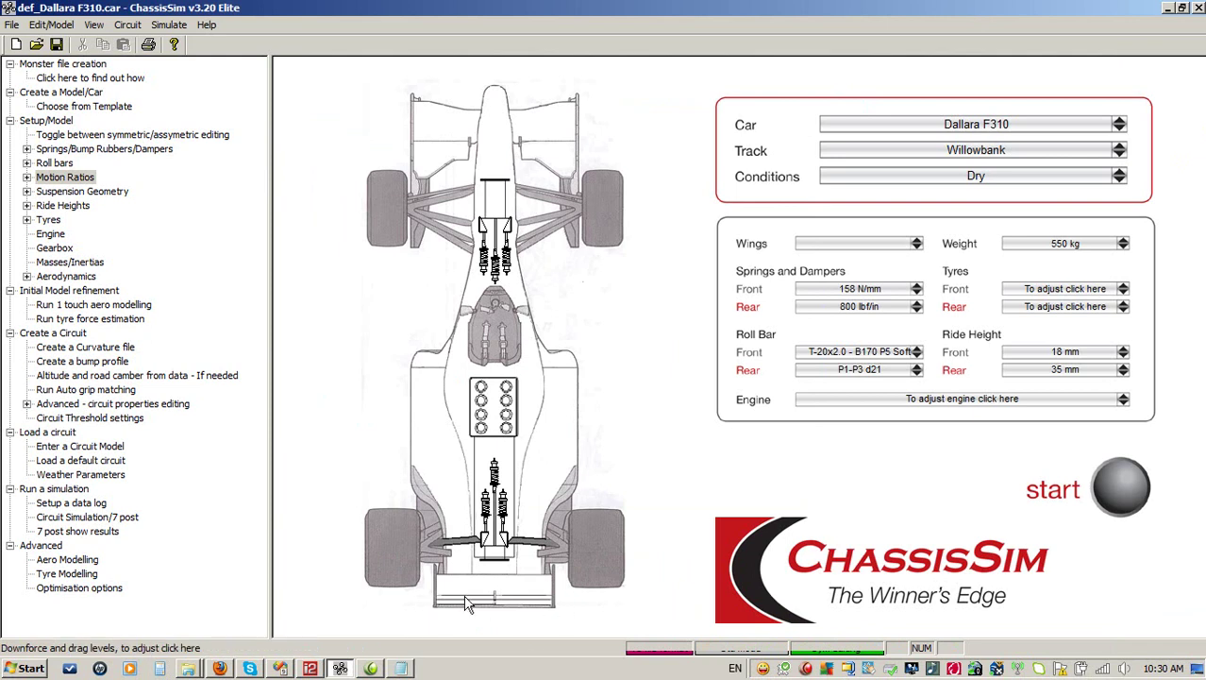
{"action": "left_click", "coordinate": [476, 599]}
{"action": "left_click", "coordinate": [706, 426]}
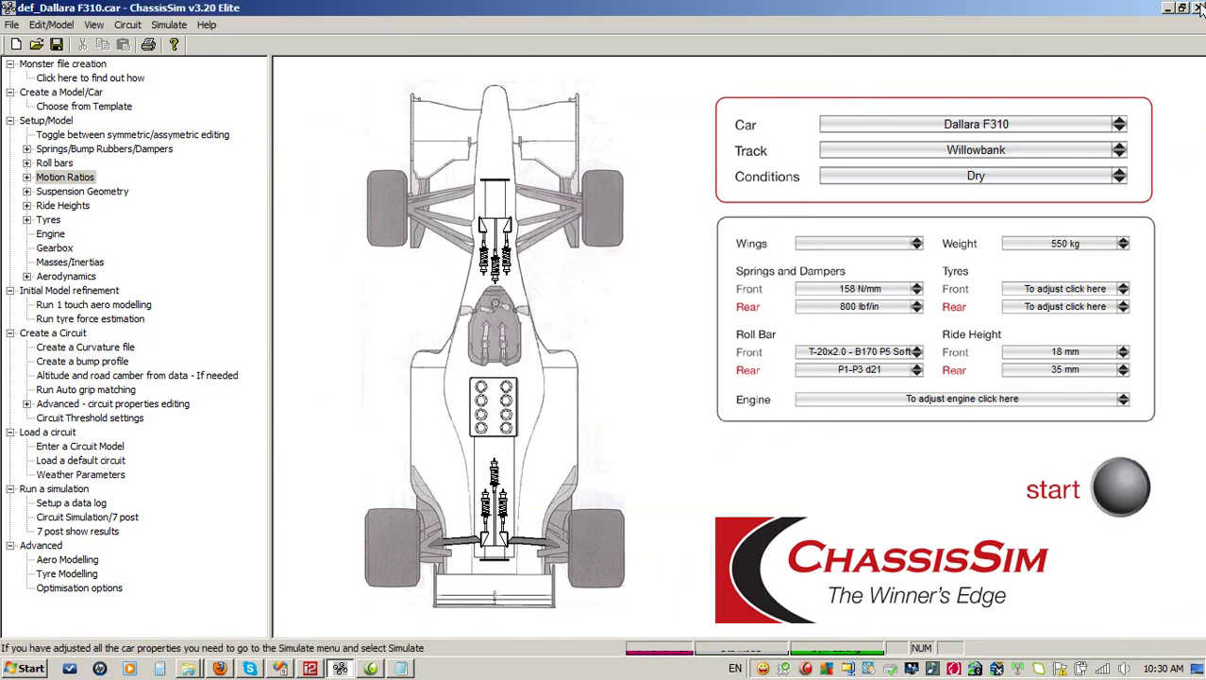
Set the car's aero balance offset to 0.06 from the first aero value in Opt Setup.txt.
{"action": "left_click", "coordinate": [400, 668]}
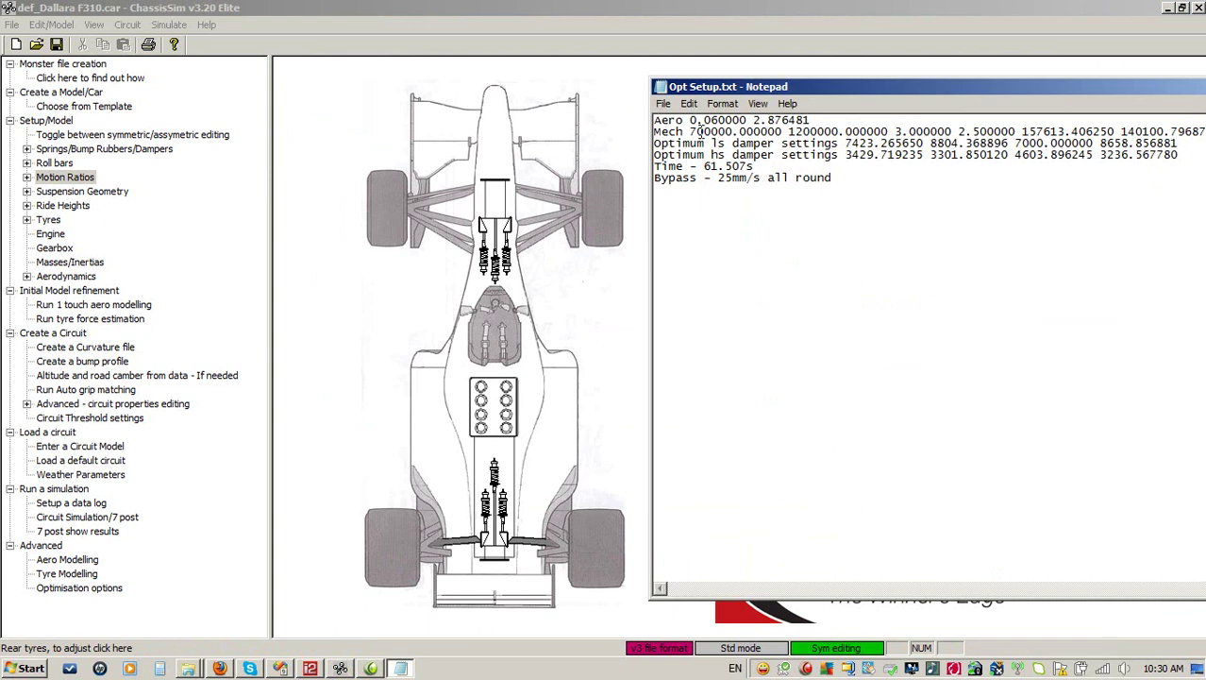
{"action": "left_click_drag", "start_coordinate": [690, 120], "coordinate": [745, 120]}
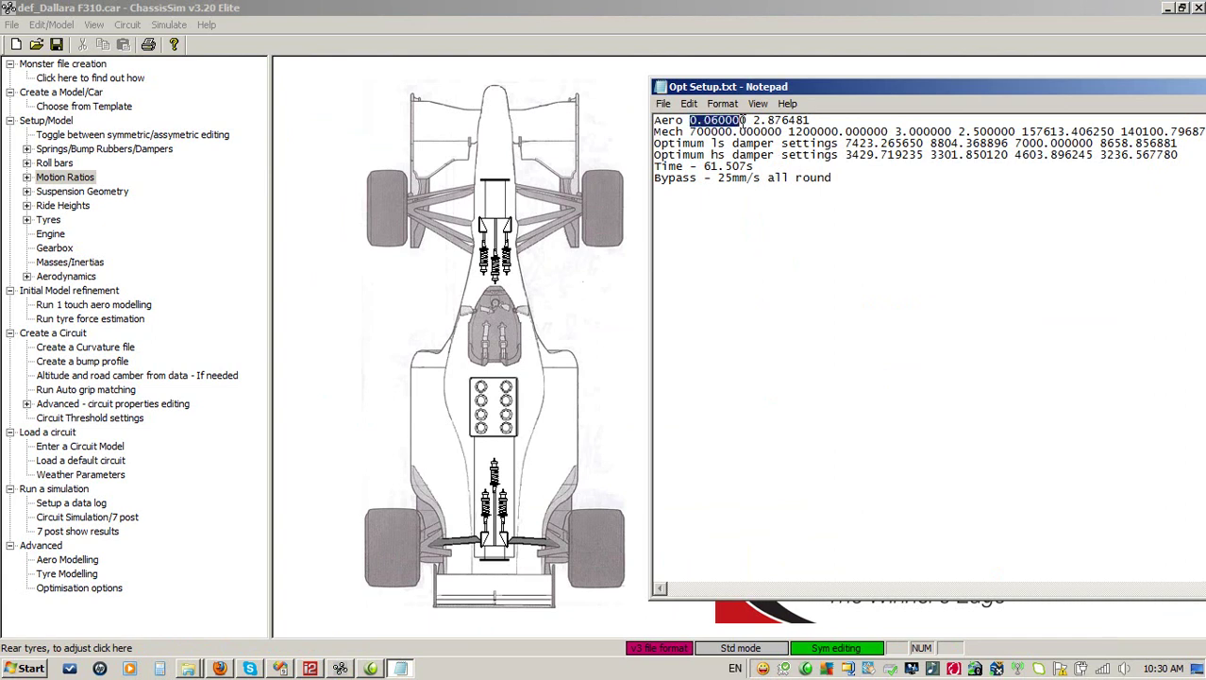
{"action": "left_click", "coordinate": [676, 227]}
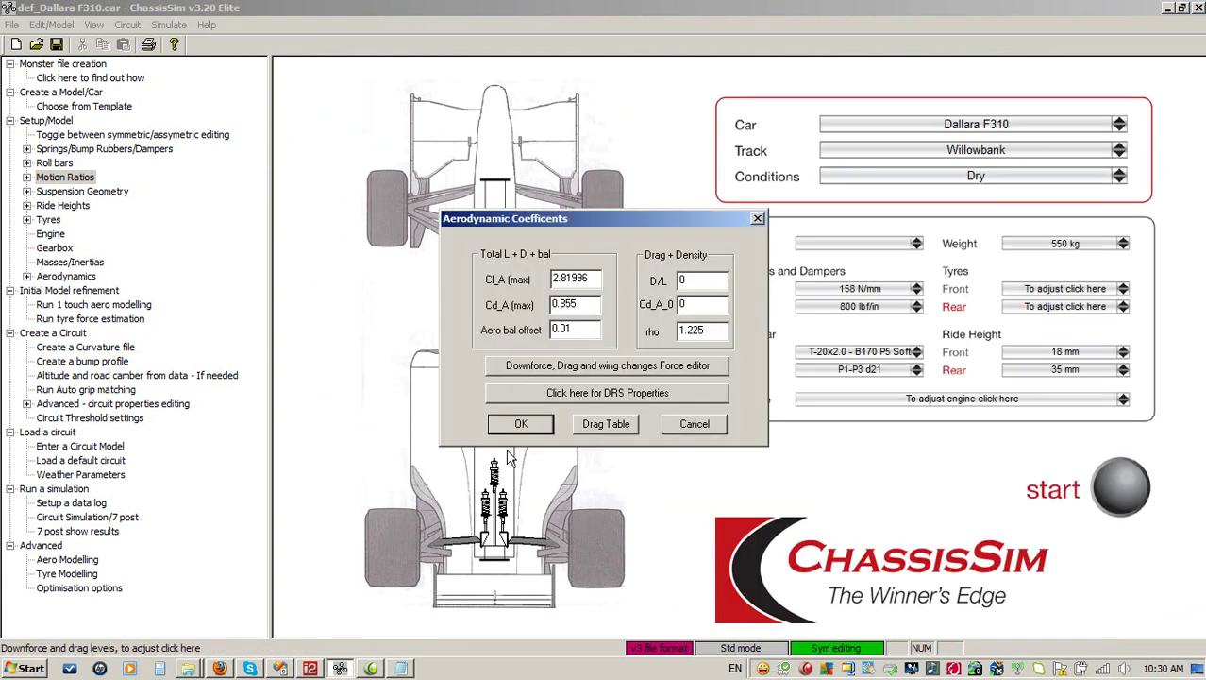
{"action": "double_click", "coordinate": [584, 329]}
{"action": "type", "text": "0.0"}
Copy the second aero value from Opt Setup.txt and set Cl_A (max) to 2.876481.
{"action": "left_click", "coordinate": [402, 668]}
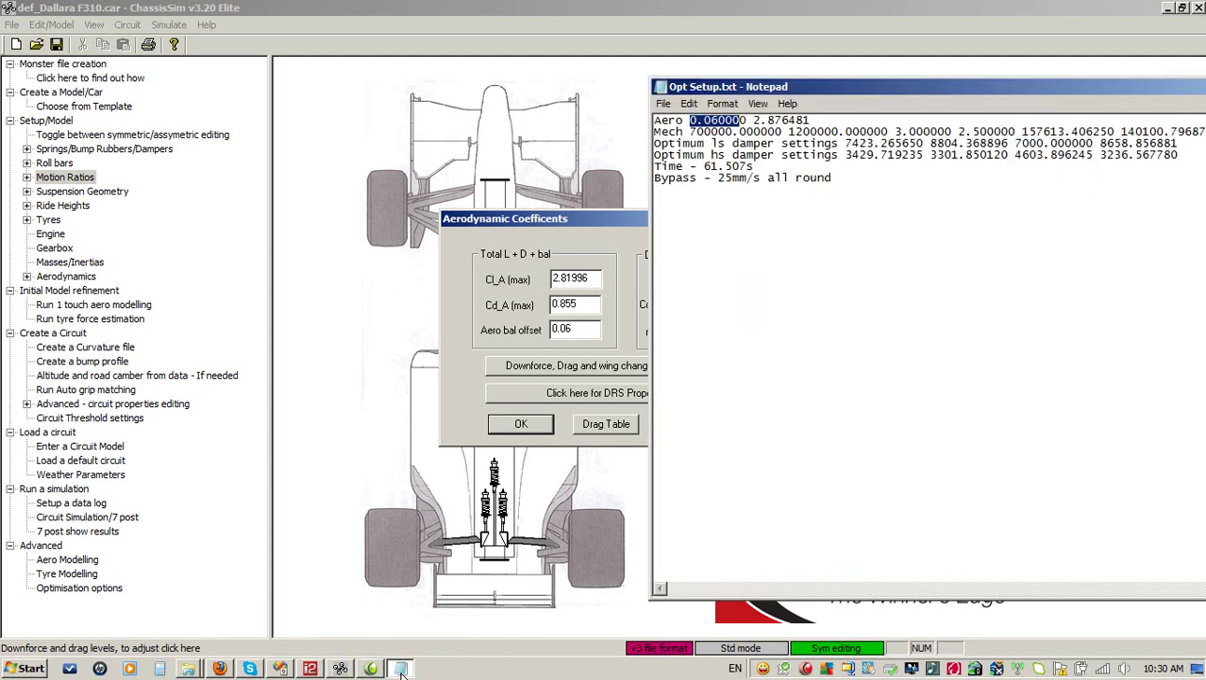
{"action": "left_click_drag", "start_coordinate": [753, 121], "coordinate": [840, 121]}
{"action": "key", "text": "ctrl+c"}
{"action": "left_click", "coordinate": [759, 202]}
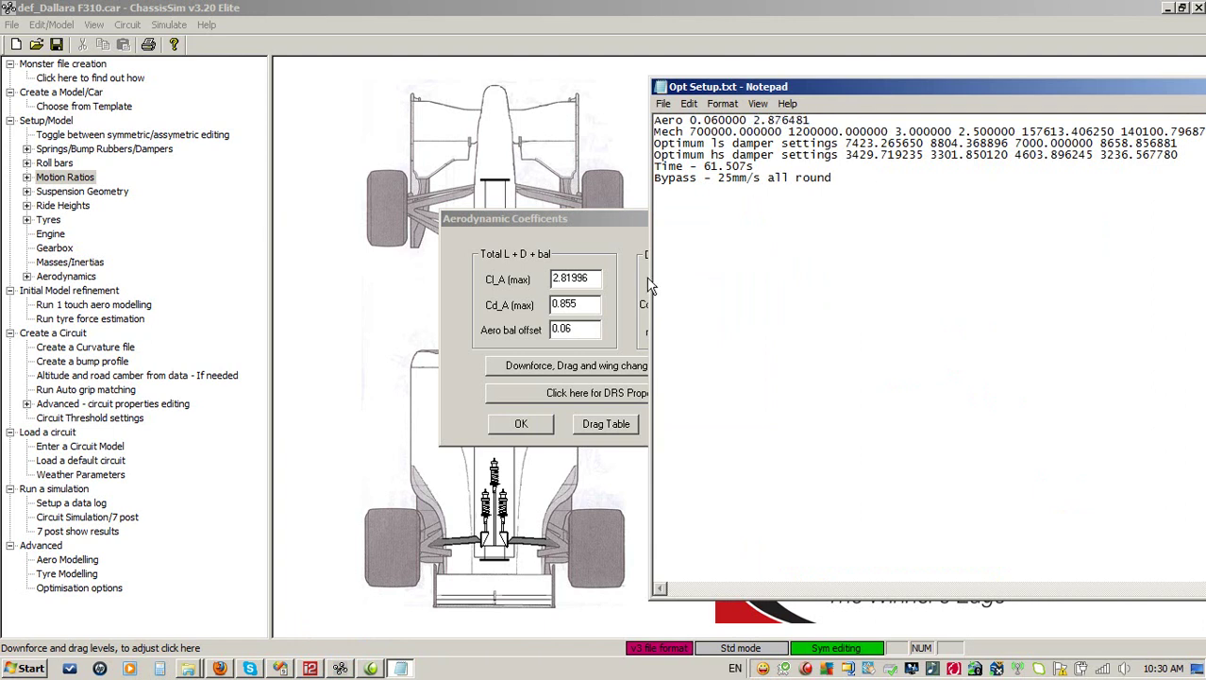
{"action": "left_click", "coordinate": [587, 280]}
{"action": "left_click_drag", "start_coordinate": [591, 279], "coordinate": [491, 285]}
{"action": "key", "text": "ctrl+v"}
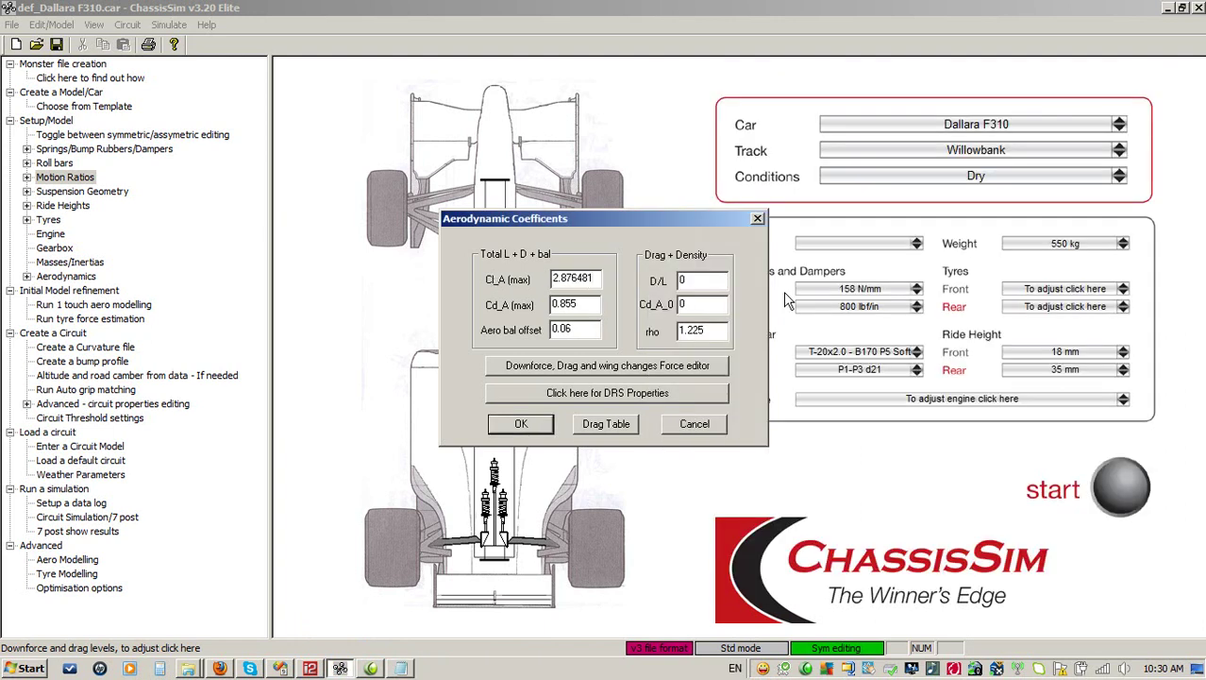
Consult the drag table for the matching drag, set Cd_A (max) to 0.87 and accept the aerodynamic coefficients.
{"action": "left_click", "coordinate": [601, 426]}
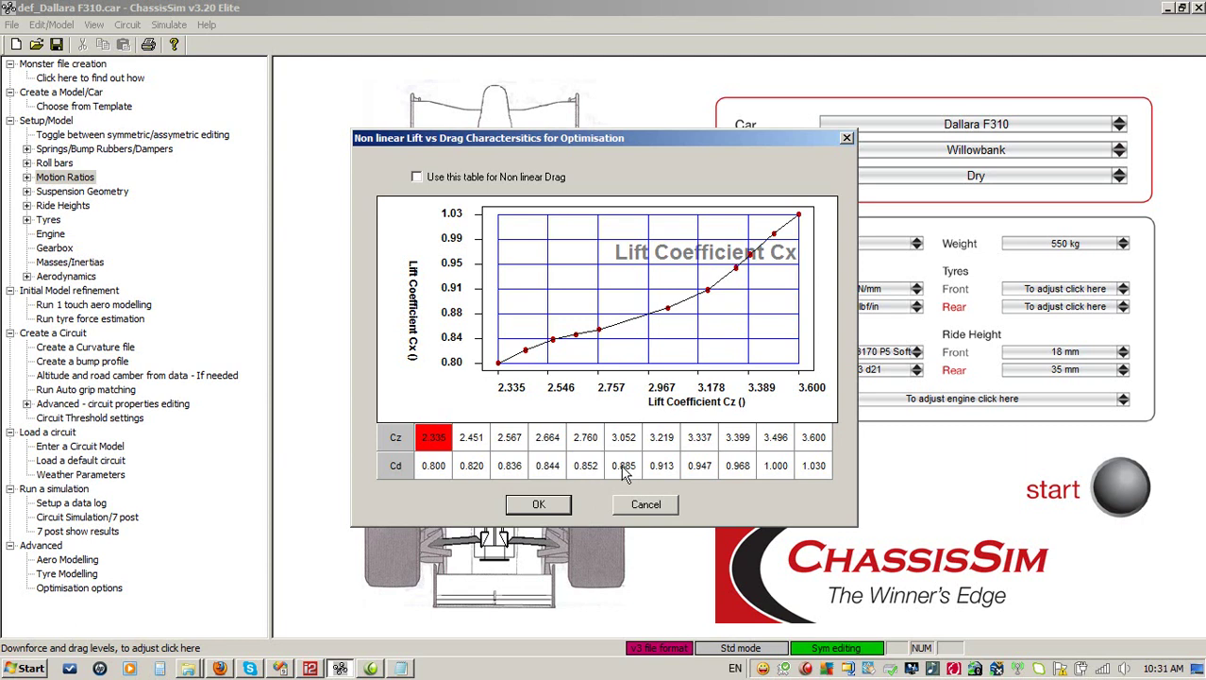
{"action": "left_click", "coordinate": [658, 507]}
{"action": "left_click_drag", "start_coordinate": [577, 303], "coordinate": [565, 303]}
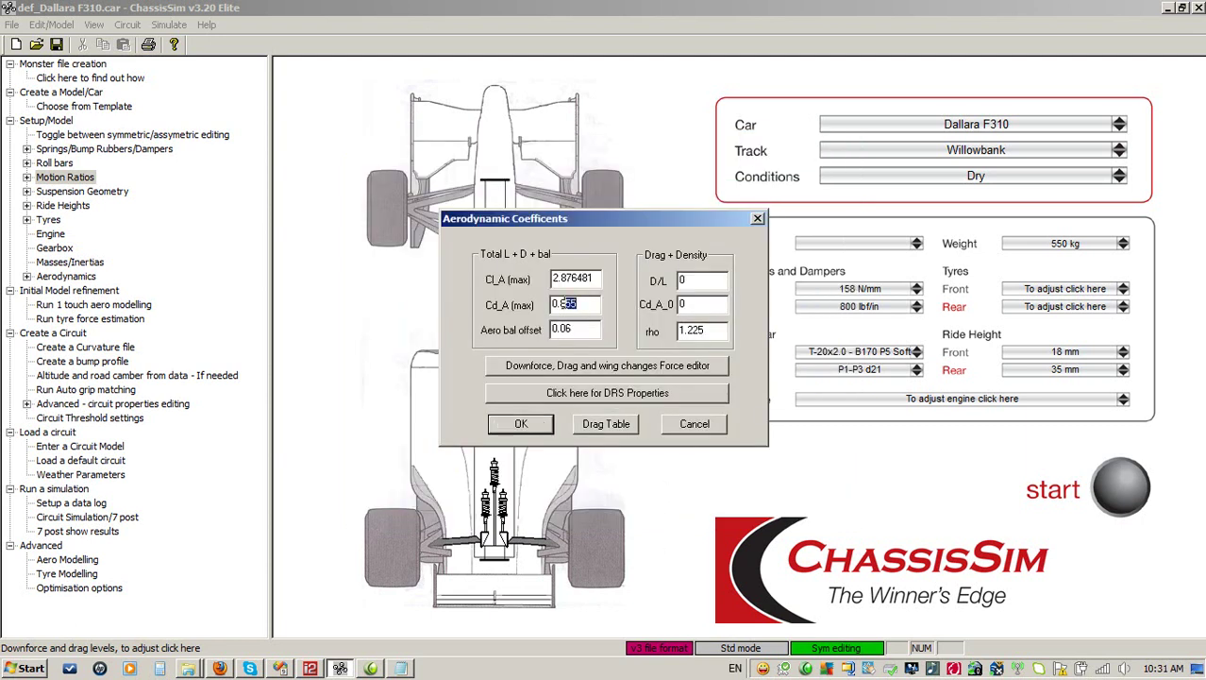
{"action": "type", "text": "7"}
{"action": "left_click", "coordinate": [522, 423]}
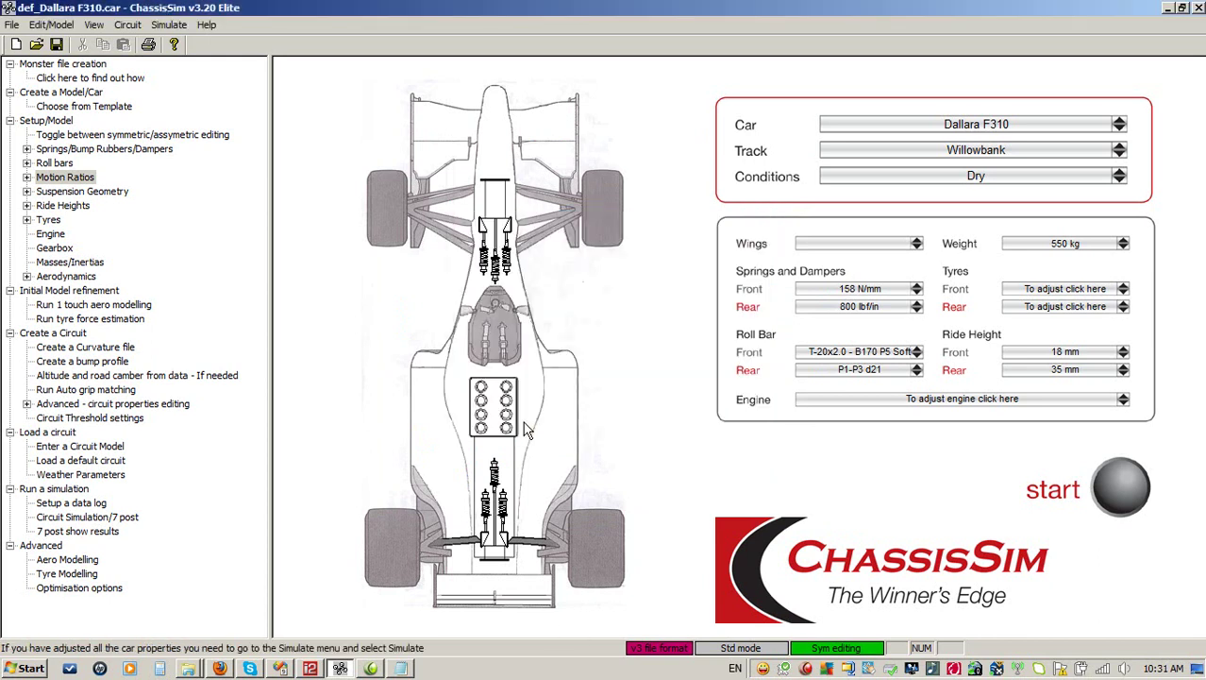
Arrange the ChassisSim and Opt Setup.txt windows side by side and identify the optimum ls and hs damper values.
{"action": "left_click", "coordinate": [1184, 9]}
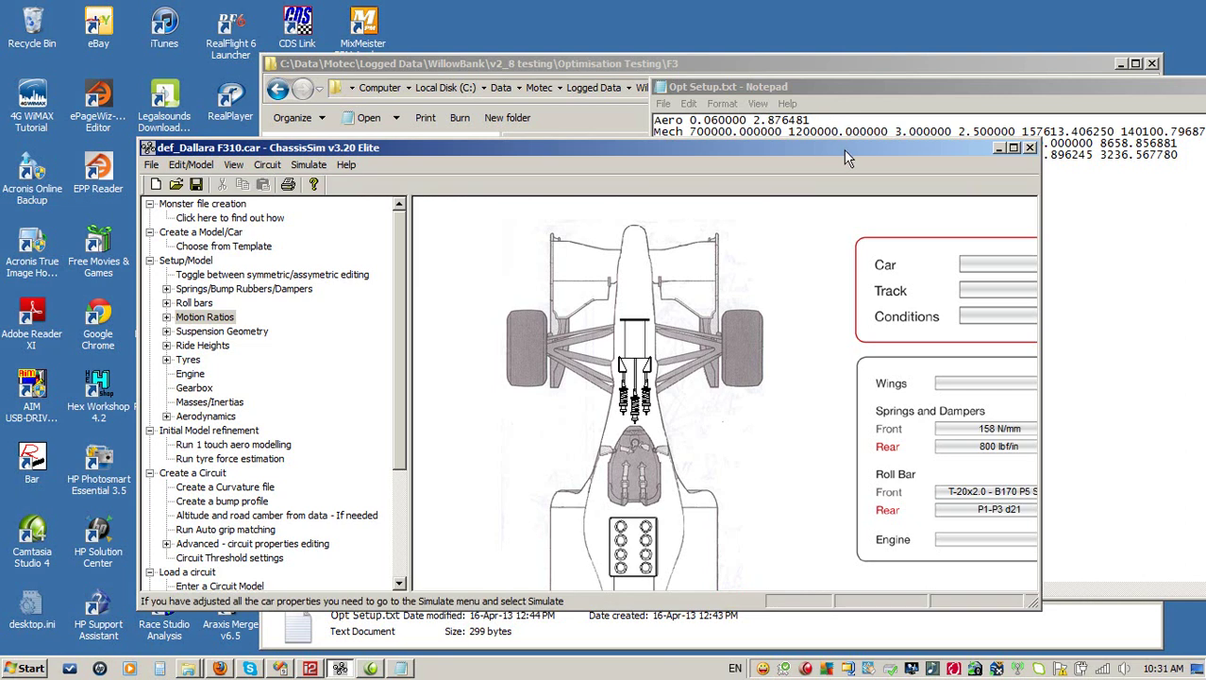
{"action": "left_click_drag", "start_coordinate": [843, 150], "coordinate": [714, 29]}
{"action": "left_click_drag", "start_coordinate": [903, 480], "coordinate": [670, 624]}
{"action": "left_click_drag", "start_coordinate": [861, 92], "coordinate": [929, 57]}
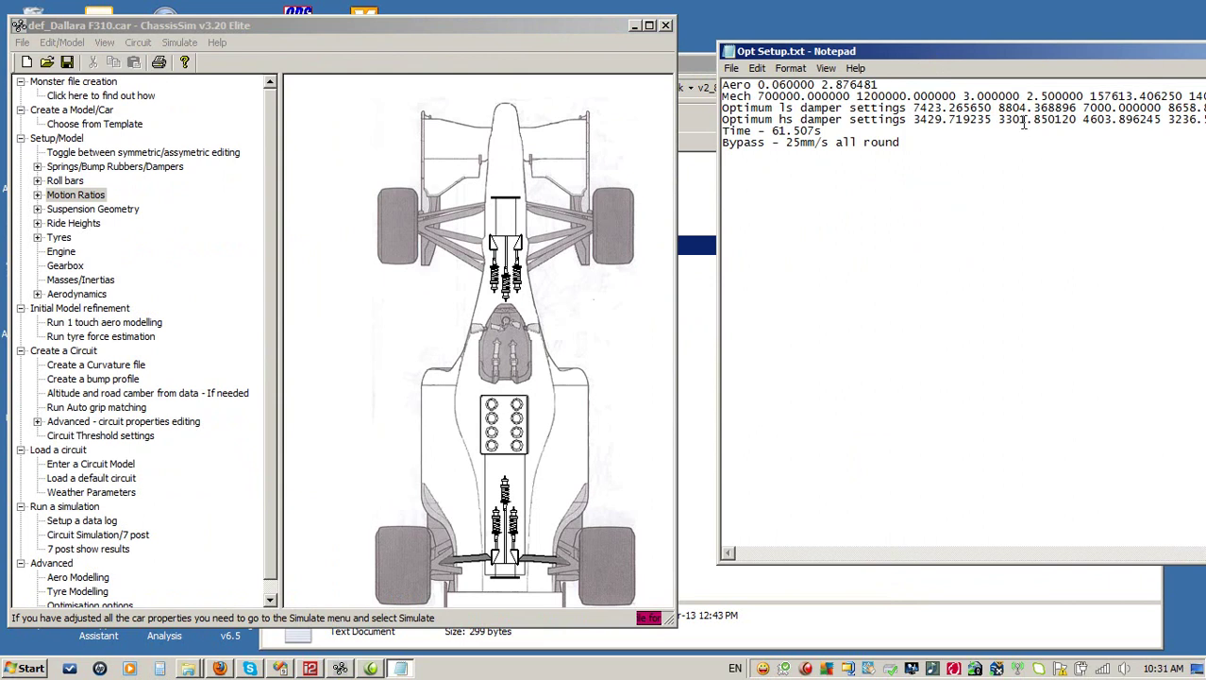
{"action": "left_click_drag", "start_coordinate": [912, 111], "coordinate": [992, 110]}
{"action": "left_click_drag", "start_coordinate": [916, 118], "coordinate": [992, 119]}
{"action": "left_click", "coordinate": [920, 104]}
Set the front damper's bump ls rate to 7423.3 in the dual rate damper specification.
{"action": "left_click", "coordinate": [536, 296]}
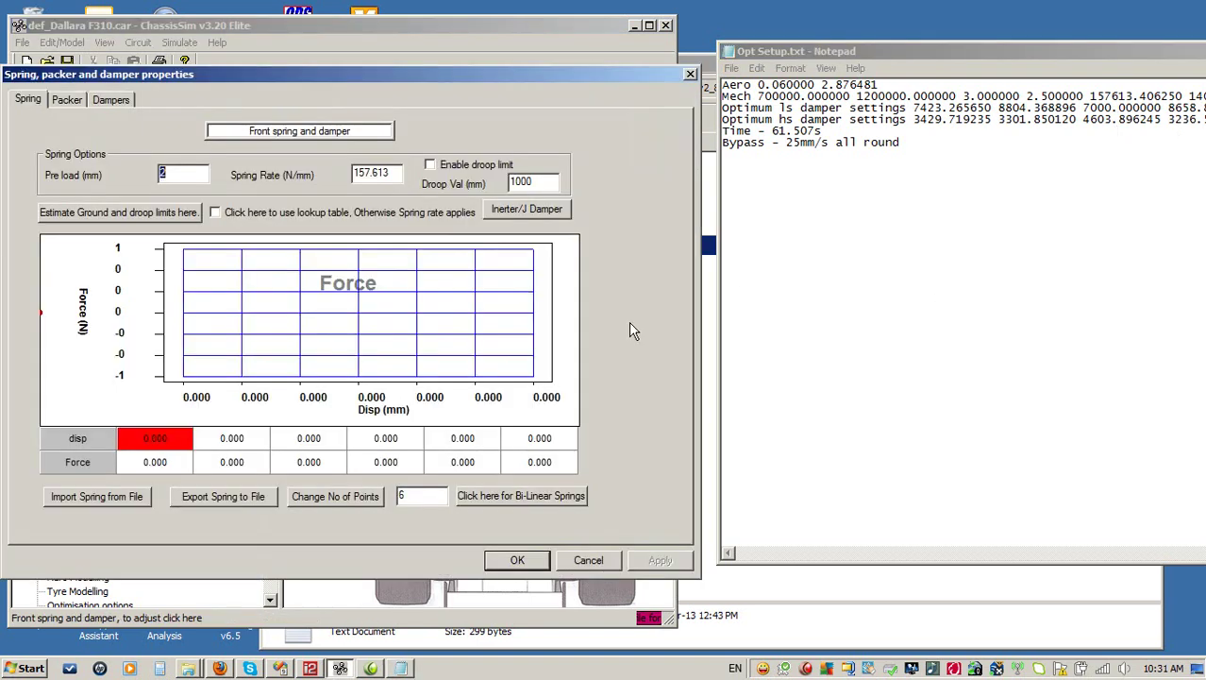
{"action": "left_click", "coordinate": [115, 102]}
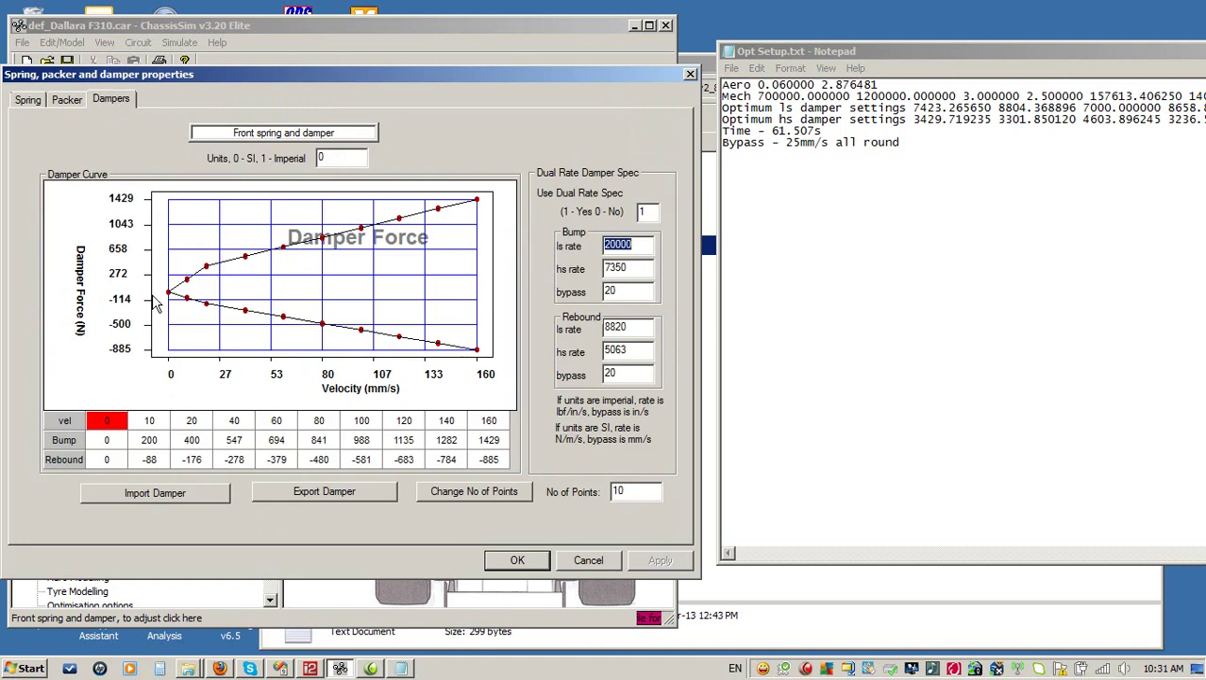
{"action": "double_click", "coordinate": [643, 212]}
{"action": "left_click_drag", "start_coordinate": [914, 108], "coordinate": [993, 108]}
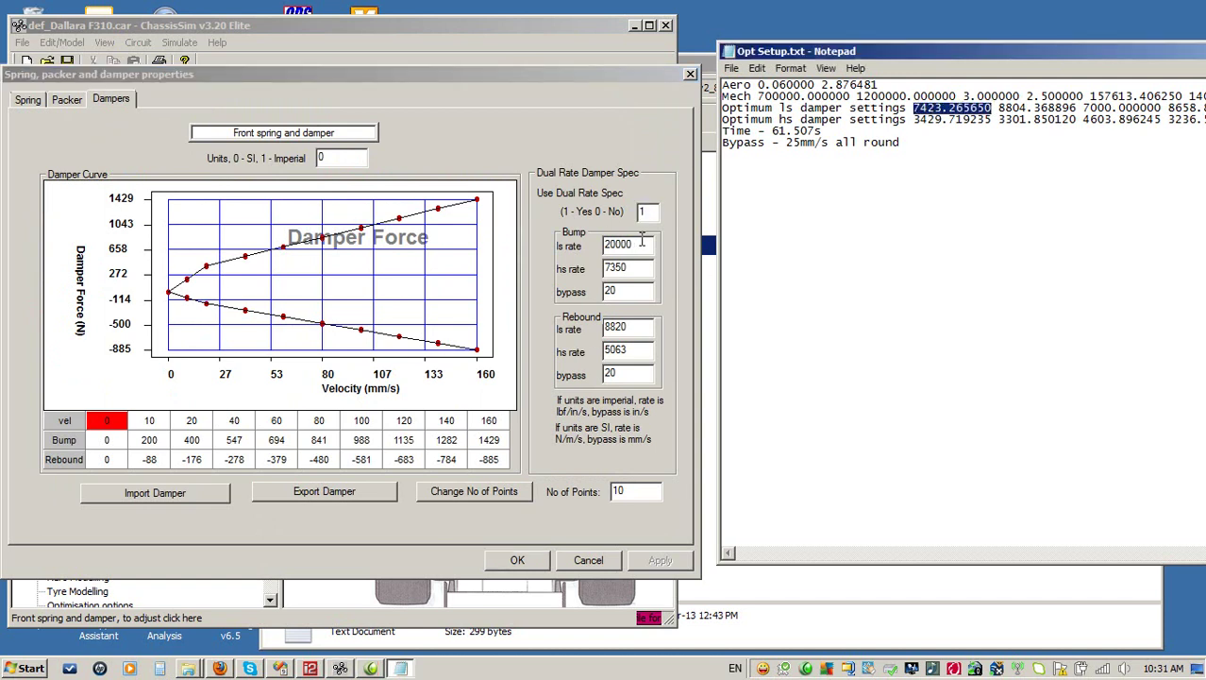
{"action": "left_click", "coordinate": [582, 245]}
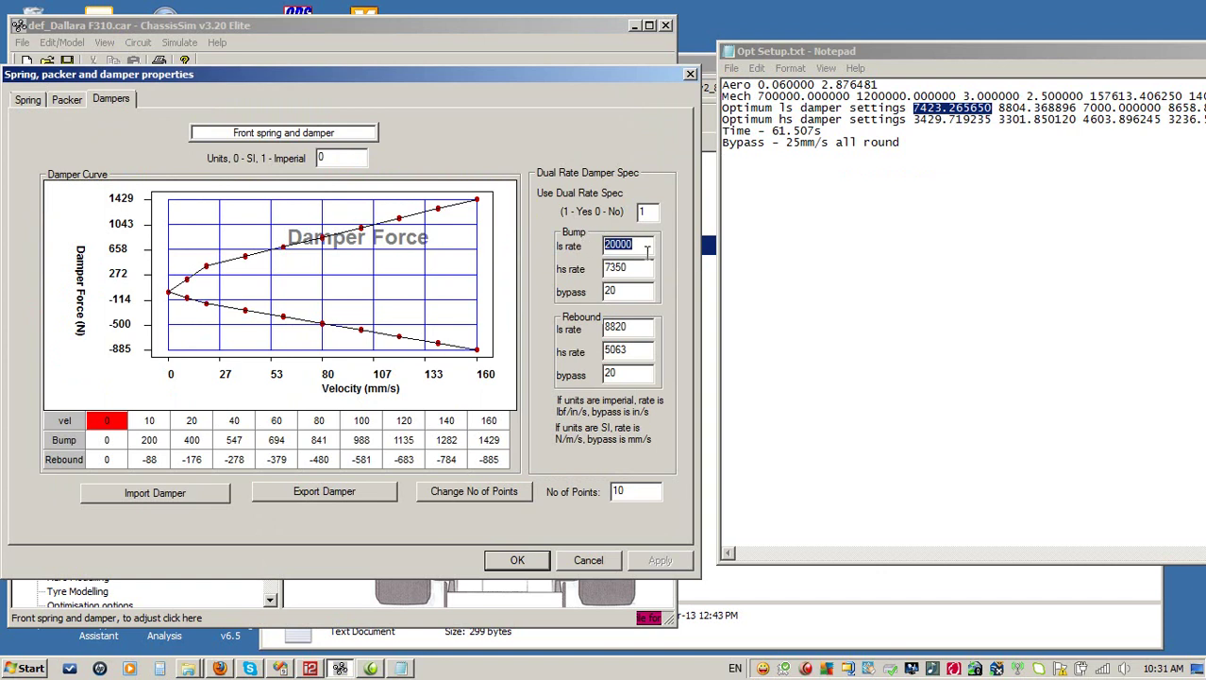
{"action": "type", "text": "7423.3"}
Enter the front damper's bump hs rate from the first optimum hs damper setting and set the bump bypass to 25.
{"action": "left_click", "coordinate": [647, 269]}
{"action": "left_click_drag", "start_coordinate": [640, 269], "coordinate": [489, 262]}
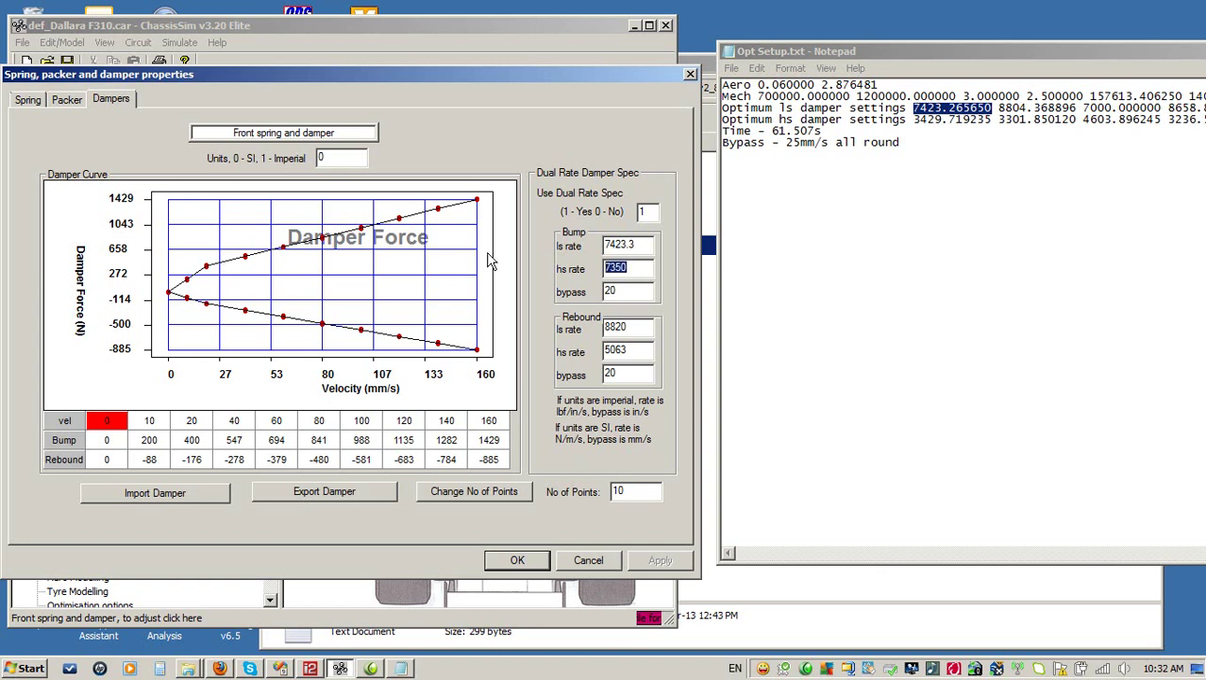
{"action": "type", "text": "35429"}
{"action": "key", "text": "BackSpace"}
{"action": "key", "text": "BackSpace"}
{"action": "key", "text": "BackSpace"}
{"action": "key", "text": "BackSpace"}
{"action": "type", "text": "4"}
{"action": "left_click", "coordinate": [636, 292]}
{"action": "type", "text": "25"}
Set the front damper's rebound ls rate to 8804, hs rate to 3301 and bypass to 25, and accept the properties.
{"action": "left_click", "coordinate": [636, 328]}
{"action": "left_click_drag", "start_coordinate": [635, 328], "coordinate": [490, 338]}
{"action": "type", "text": "8804"}
{"action": "key", "text": "Tab"}
{"action": "type", "text": "3301"}
{"action": "key", "text": "Tab"}
{"action": "type", "text": "25"}
{"action": "left_click", "coordinate": [511, 560]}
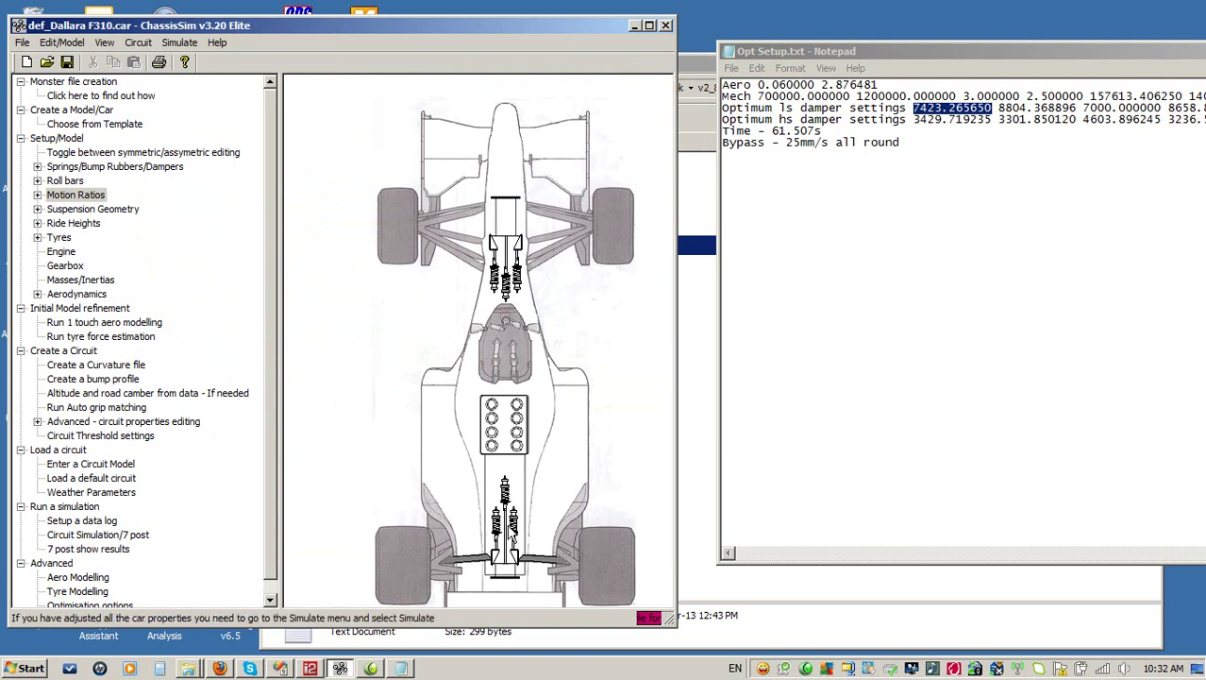
Set the rear damper's bump ls rate to 7000 in the dual rate damper specification.
{"action": "left_click", "coordinate": [517, 531]}
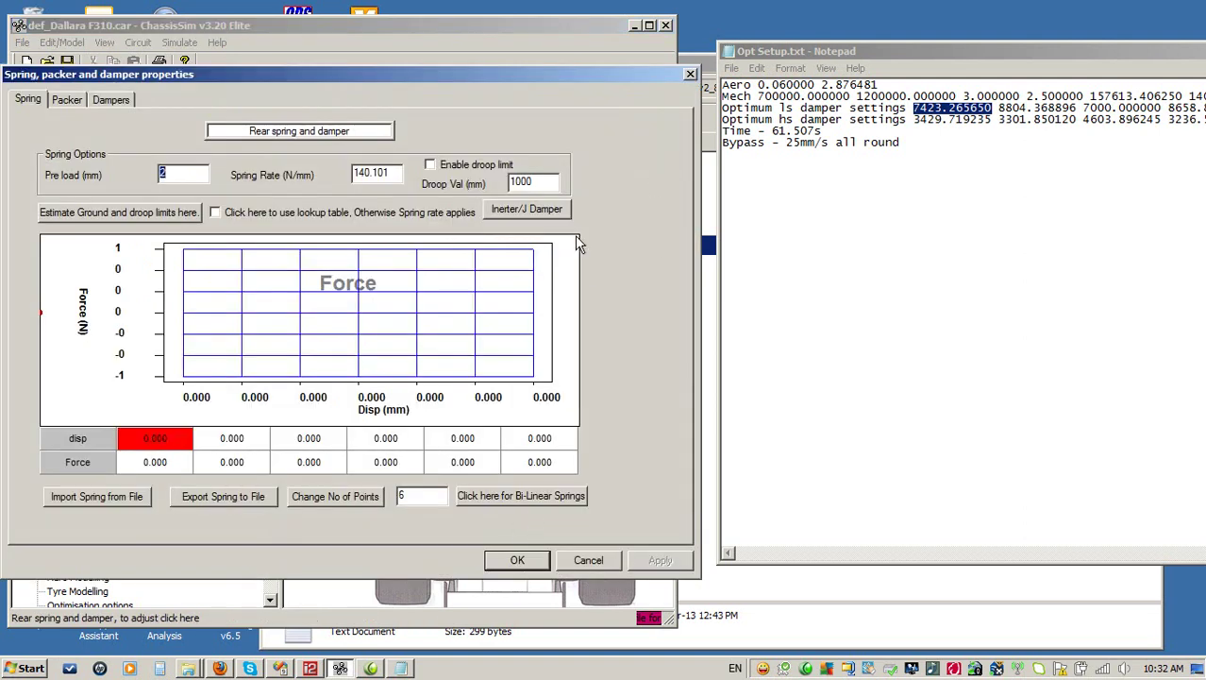
{"action": "left_click", "coordinate": [100, 98]}
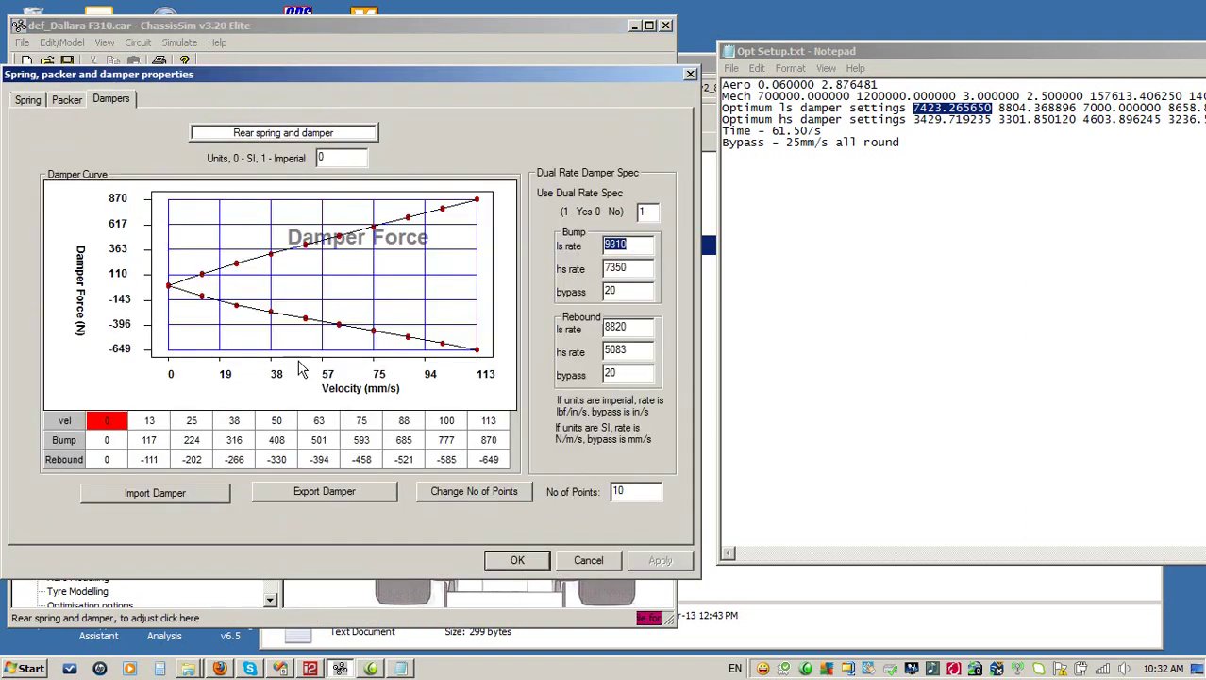
{"action": "type", "text": "7000"}
{"action": "key", "text": "Tab"}
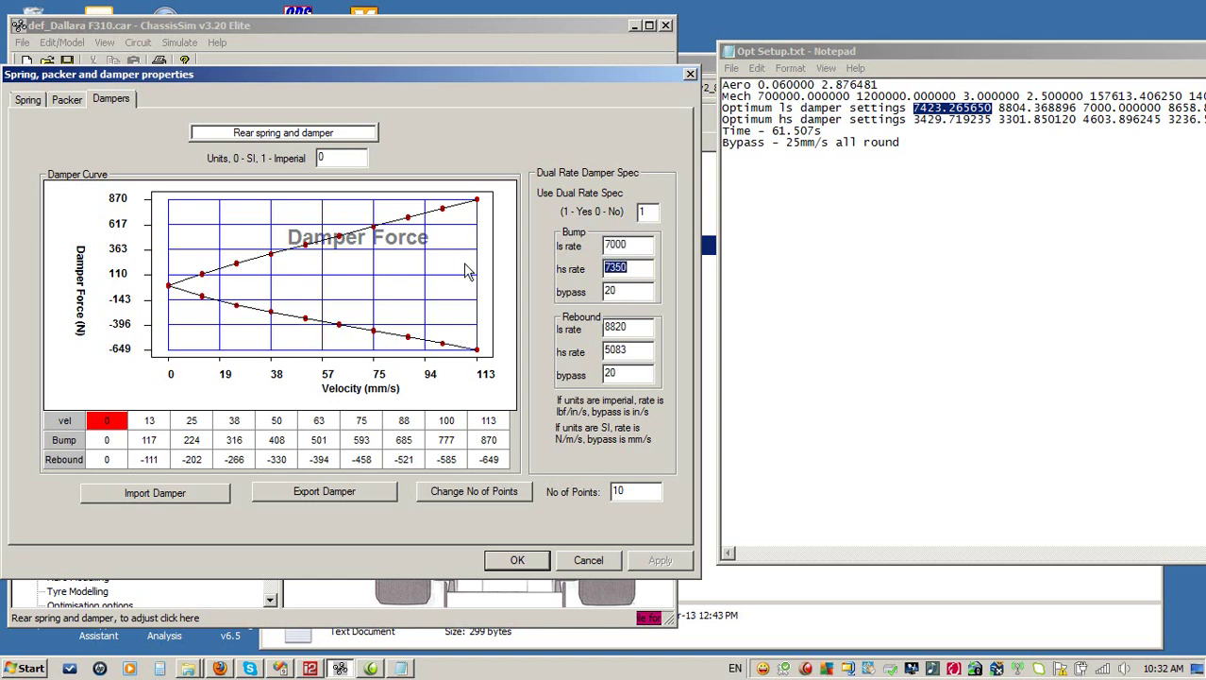
Set the rear damper's bump hs rate to 3301 and its bump bypass to 25.
{"action": "right_click", "coordinate": [1001, 180]}
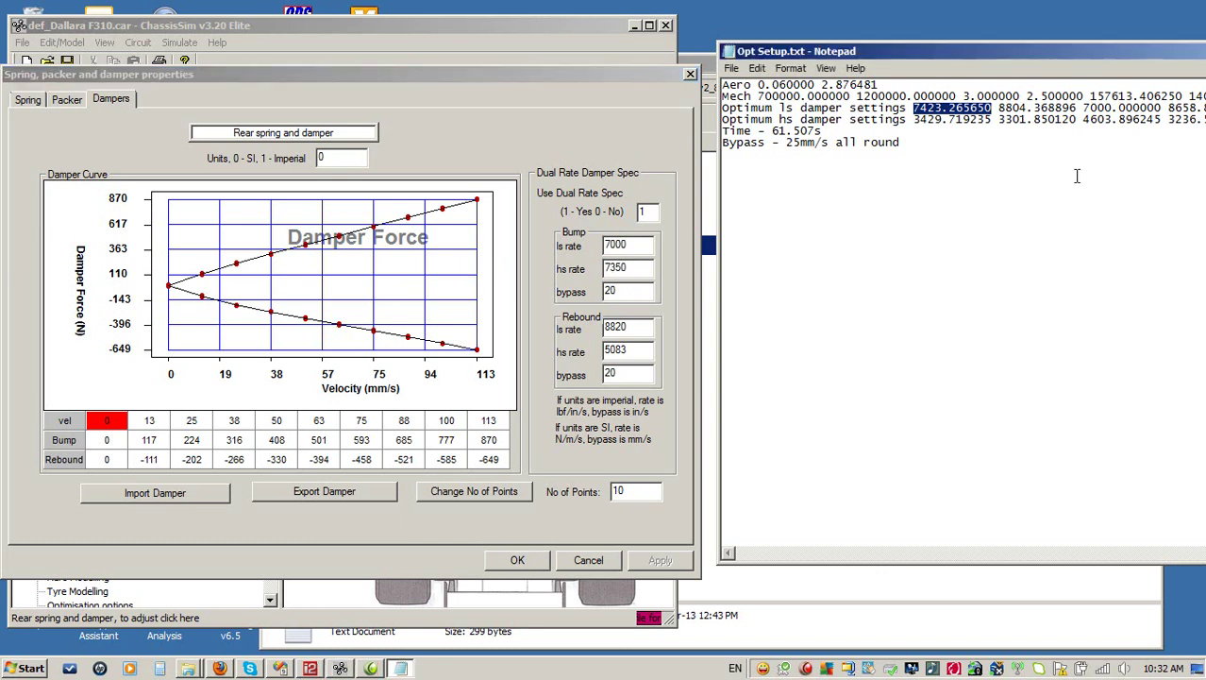
{"action": "left_click", "coordinate": [938, 266]}
{"action": "left_click_drag", "start_coordinate": [1083, 121], "coordinate": [1003, 124]}
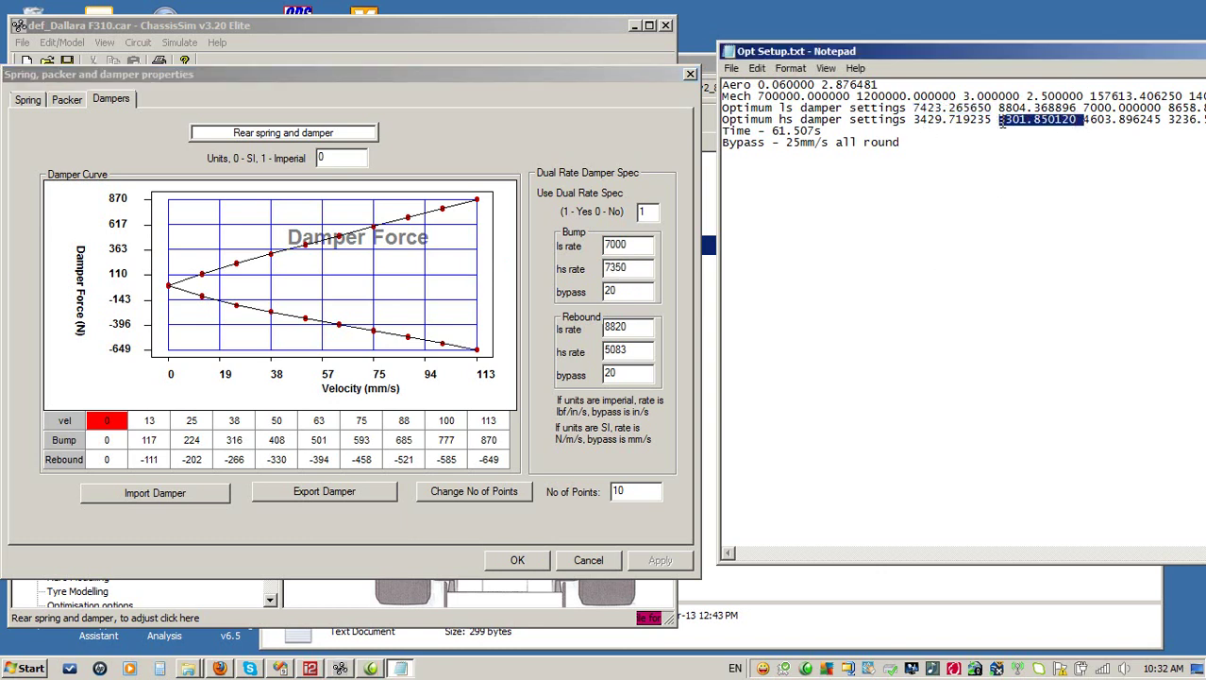
{"action": "left_click", "coordinate": [1008, 176]}
{"action": "left_click", "coordinate": [597, 273]}
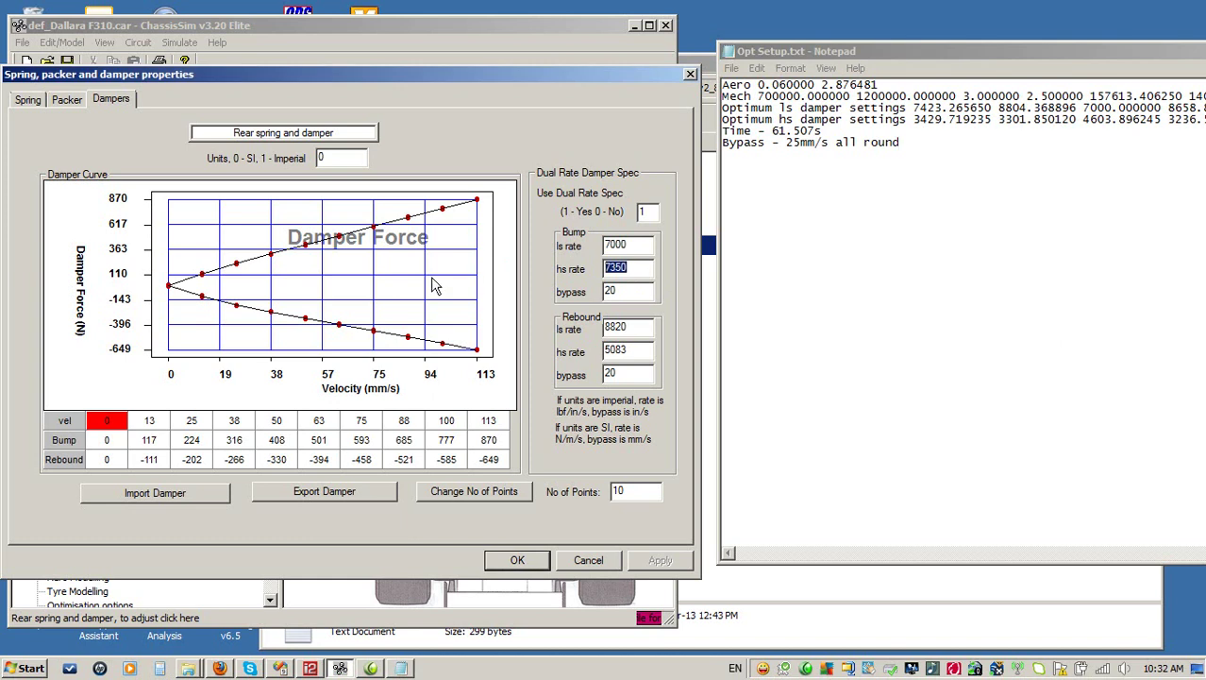
{"action": "type", "text": "3301"}
{"action": "double_click", "coordinate": [631, 292]}
{"action": "type", "text": "25"}
Set the rear damper's rebound ls rate to 8658, hs rate to 3236 and bypass to 25, and accept the properties.
{"action": "double_click", "coordinate": [629, 325]}
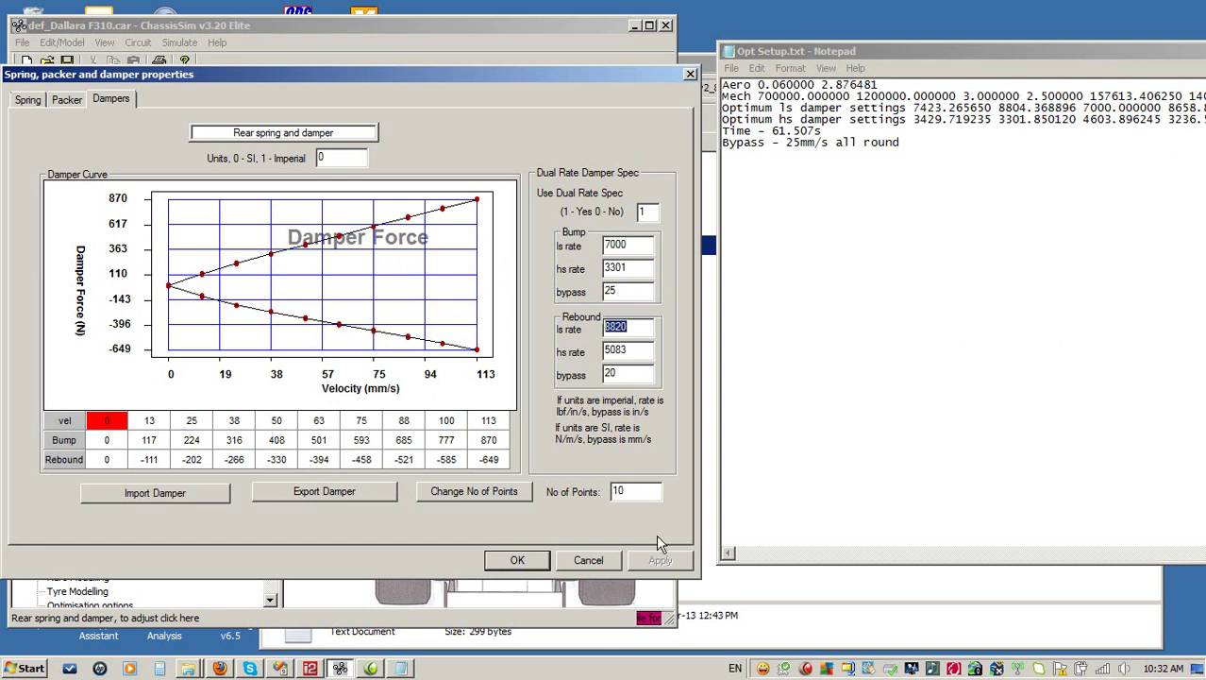
{"action": "type", "text": "8658"}
{"action": "left_click", "coordinate": [1182, 119]}
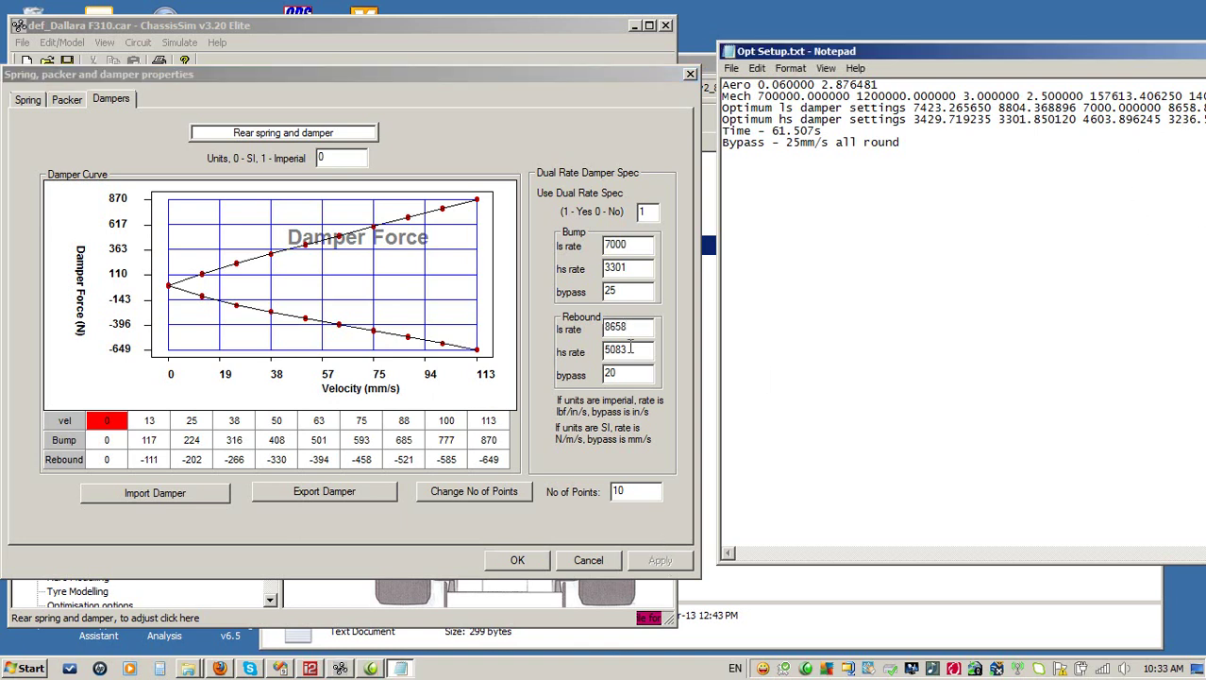
{"action": "double_click", "coordinate": [631, 351]}
{"action": "type", "text": "3236"}
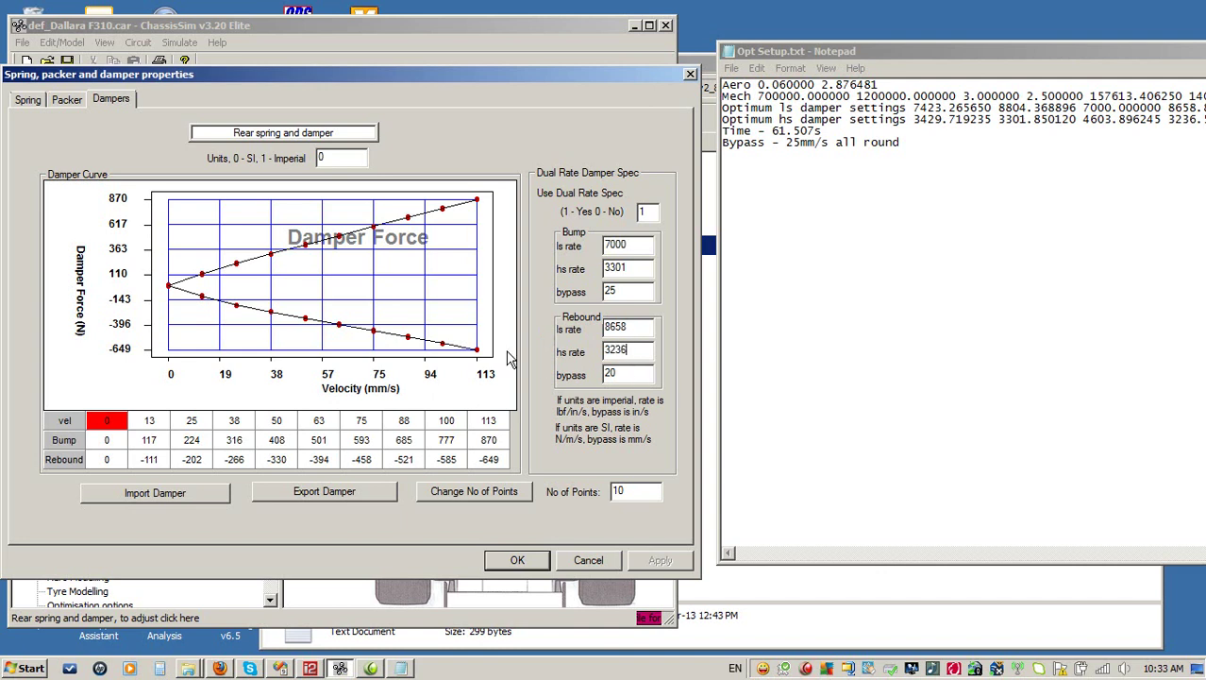
{"action": "left_click", "coordinate": [638, 376]}
{"action": "double_click", "coordinate": [638, 377]}
{"action": "type", "text": "25"}
{"action": "left_click", "coordinate": [515, 560]}
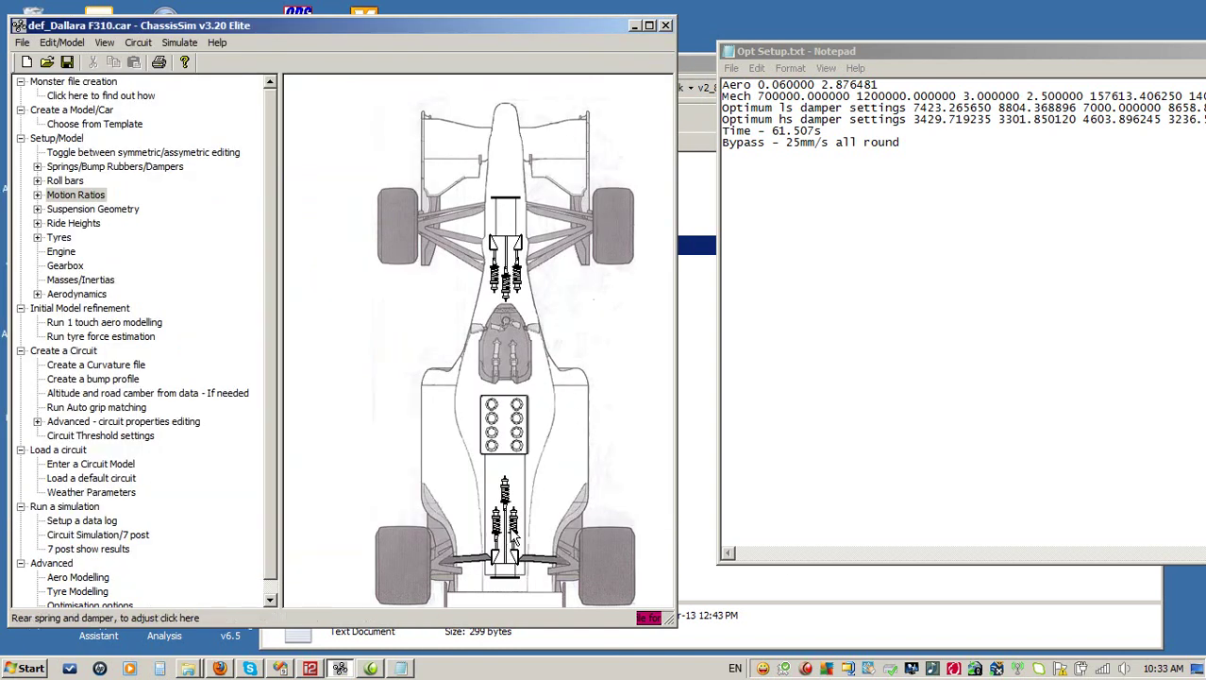
Check the dual rate settings and damper curves of the rear and front dampers.
{"action": "left_click", "coordinate": [518, 534]}
{"action": "left_click", "coordinate": [106, 101]}
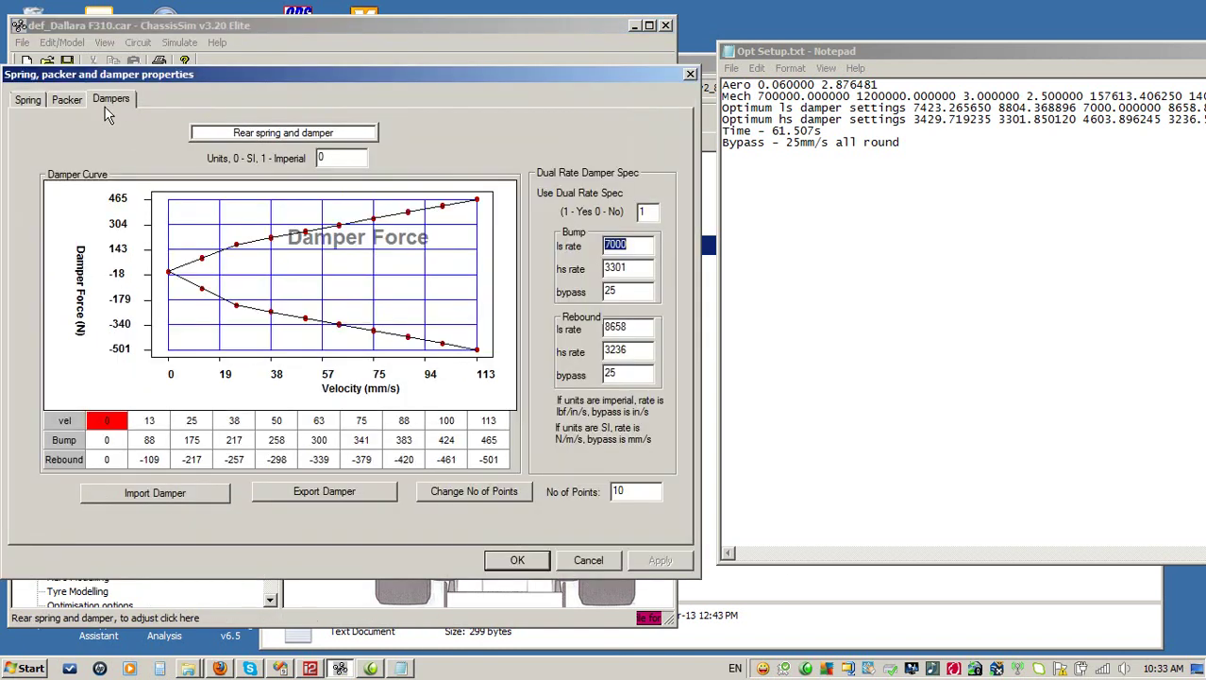
{"action": "left_click", "coordinate": [516, 560]}
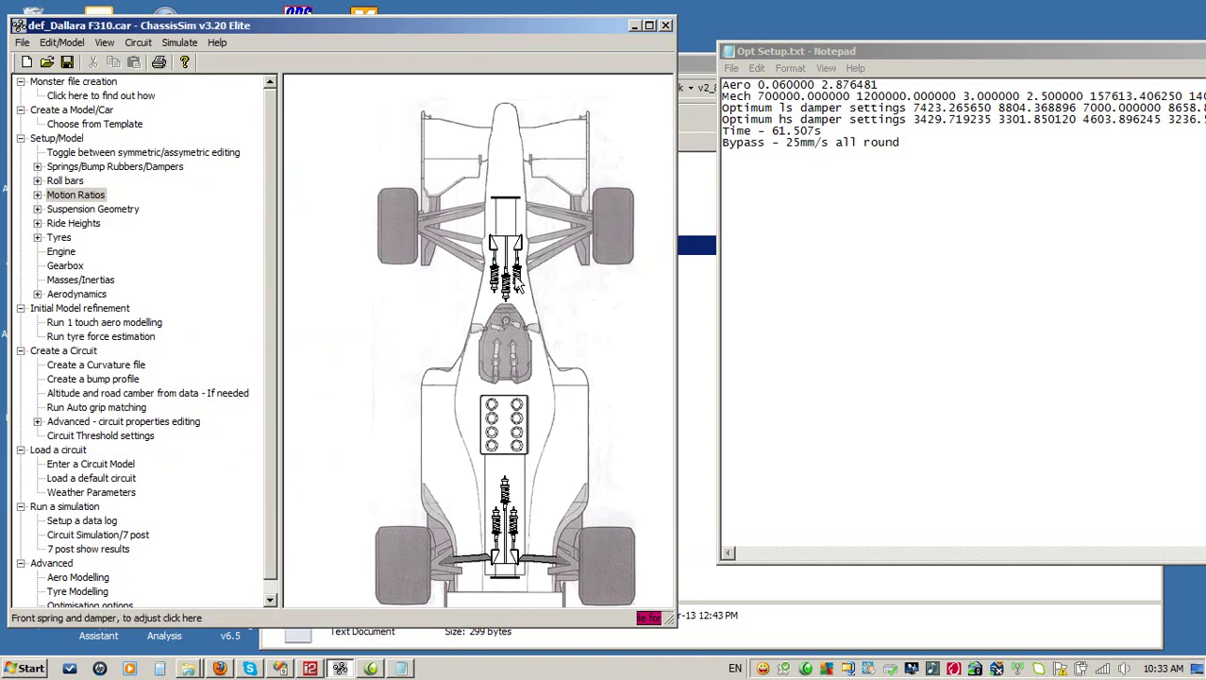
{"action": "left_click", "coordinate": [517, 283]}
{"action": "left_click", "coordinate": [102, 100]}
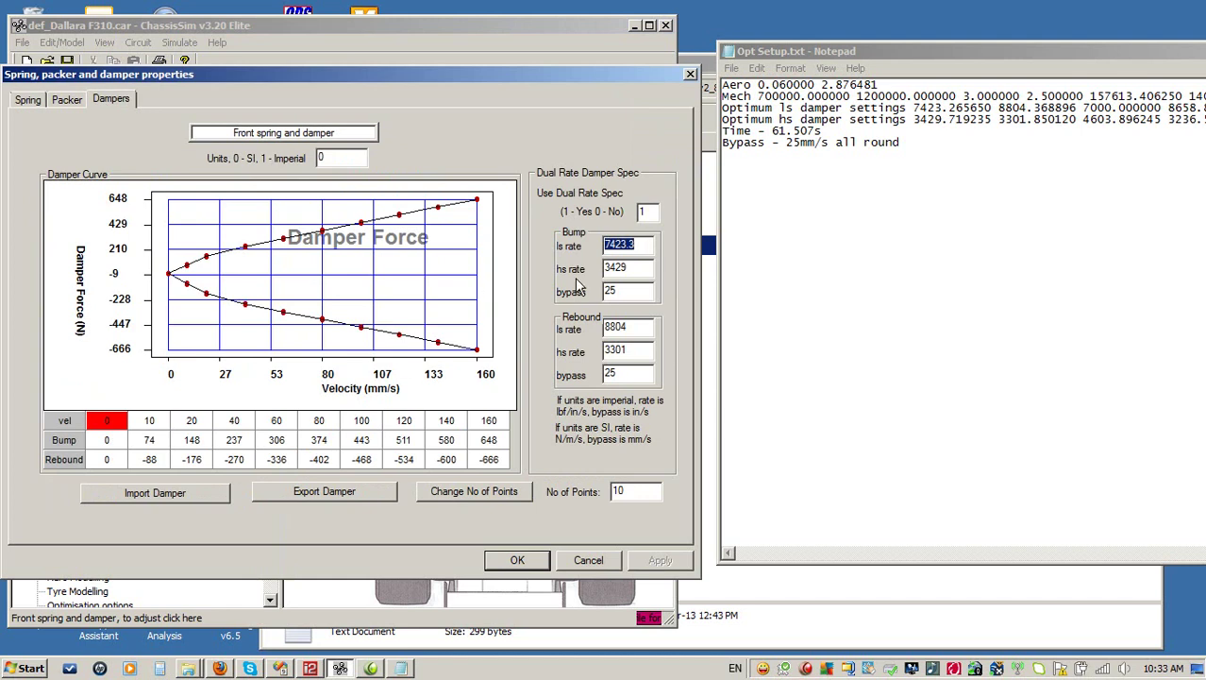
{"action": "left_click", "coordinate": [515, 560]}
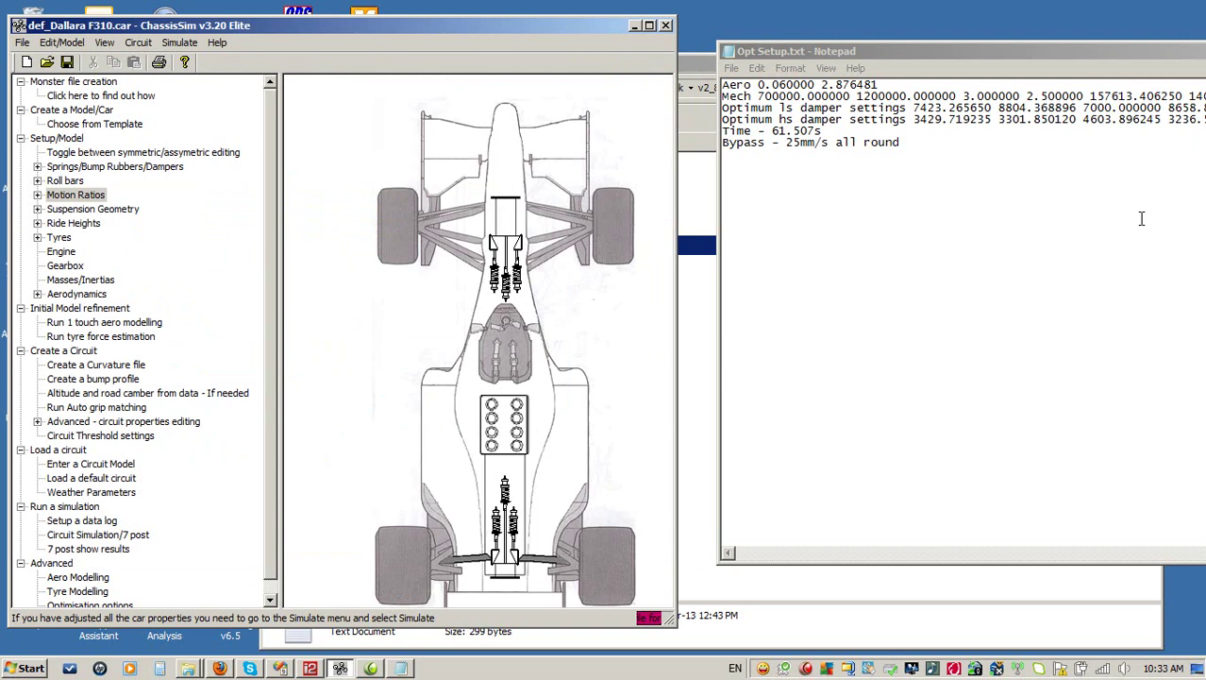
Switch to MoTeC i2 Pro and overlay Lap 1 of the opt setup run on Lap 1 of the std run.
{"action": "left_click", "coordinate": [309, 668]}
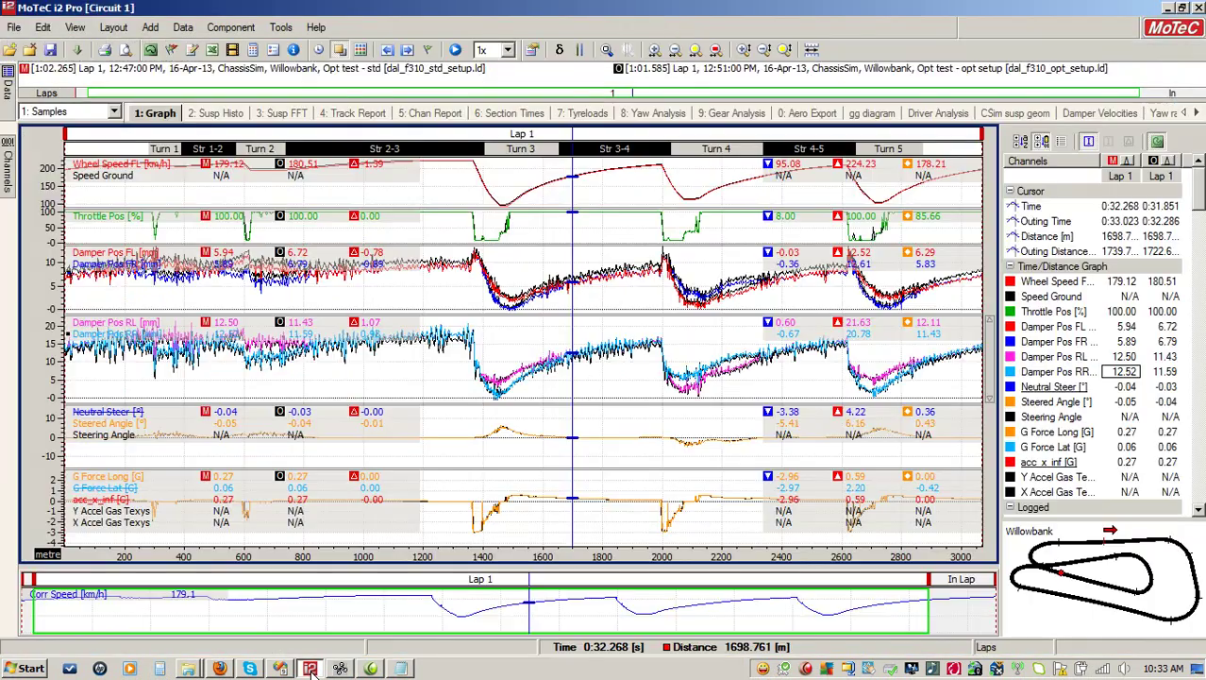
{"action": "left_click", "coordinate": [7, 94]}
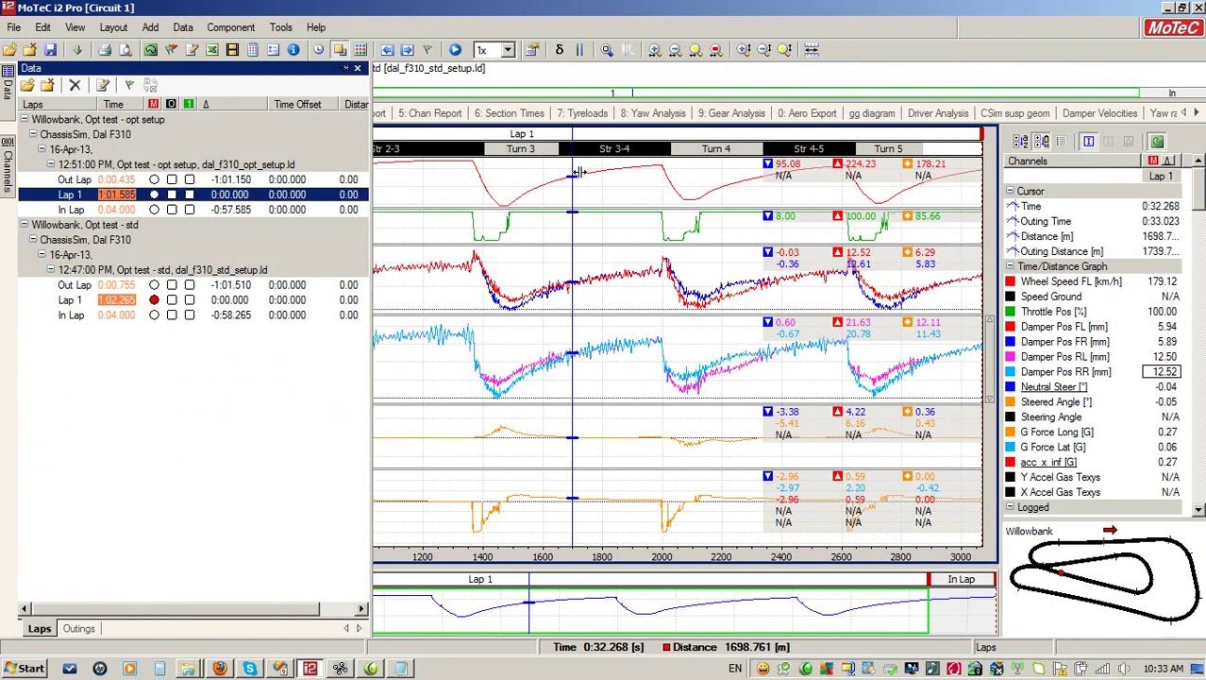
{"action": "left_click", "coordinate": [409, 198]}
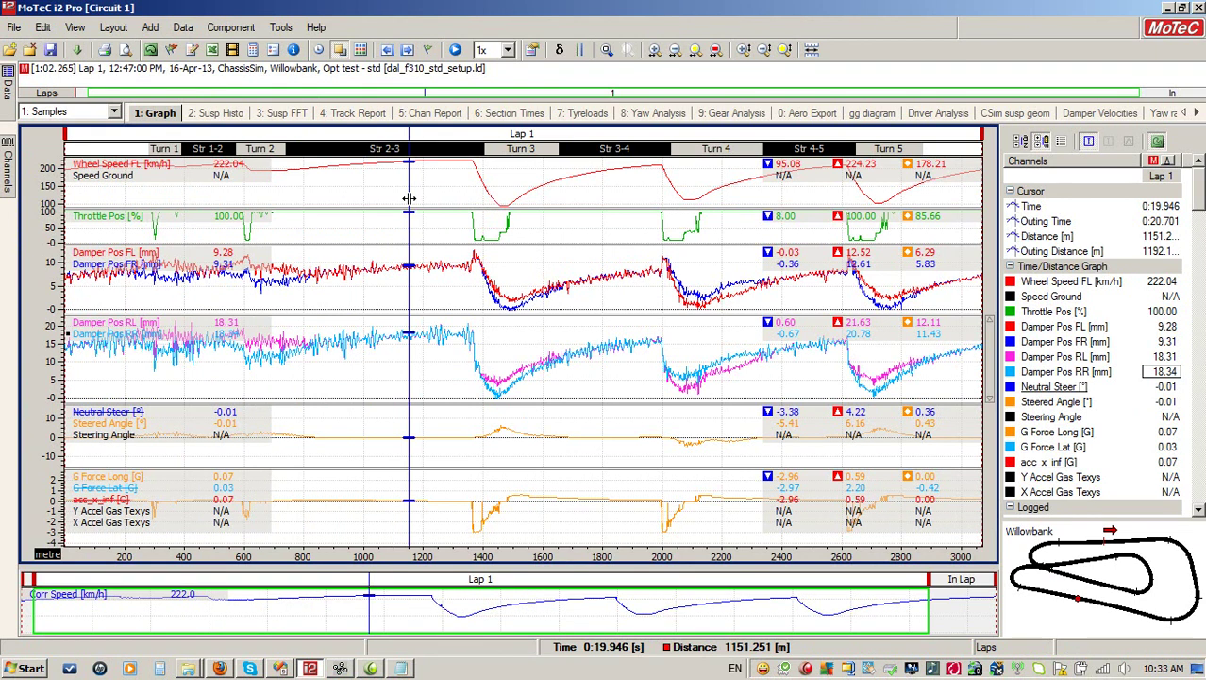
{"action": "left_click", "coordinate": [8, 85]}
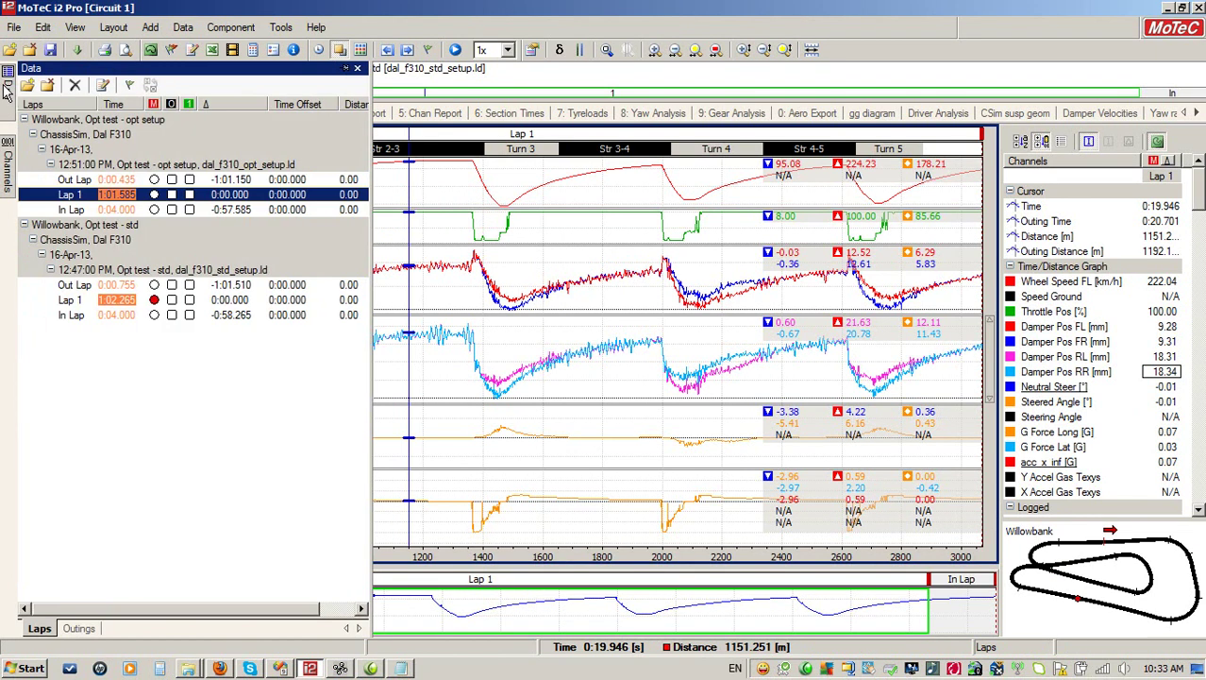
{"action": "left_click", "coordinate": [173, 197]}
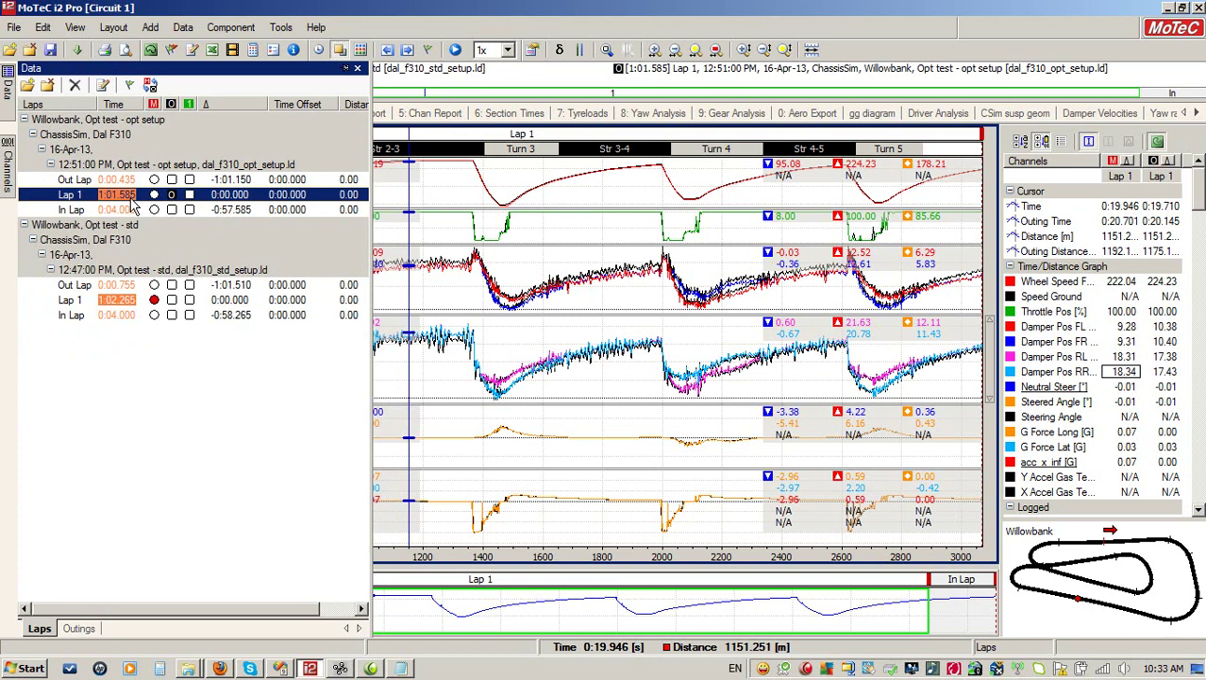
{"action": "left_click", "coordinate": [575, 192]}
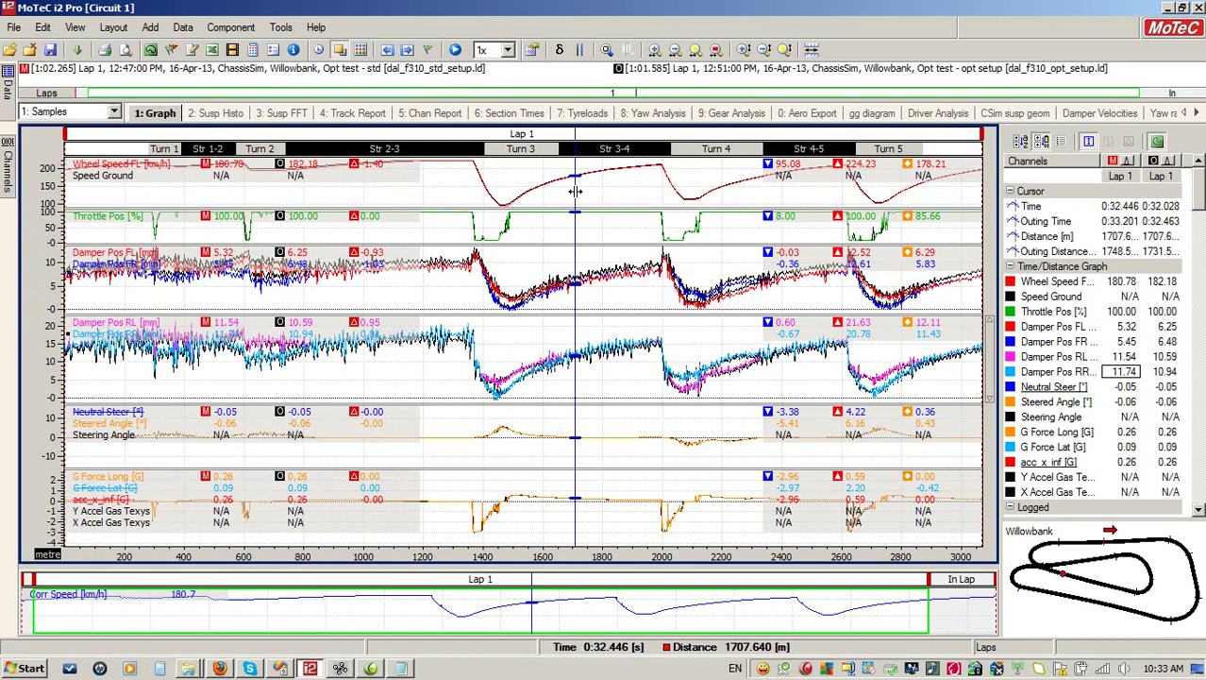
Compare the speed traces of the two laps out of Turn 3, before Turn 1 and through Turn 2.
{"action": "left_click_drag", "start_coordinate": [181, 200], "coordinate": [546, 215]}
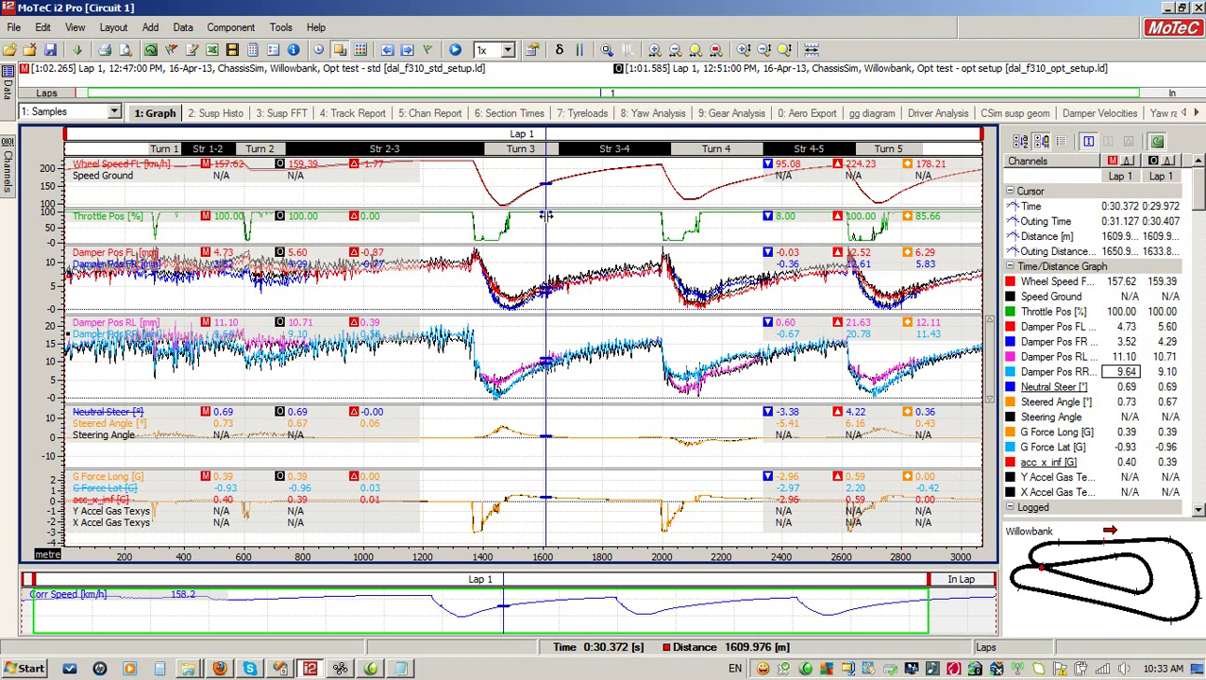
{"action": "left_click_drag", "start_coordinate": [310, 203], "coordinate": [128, 211]}
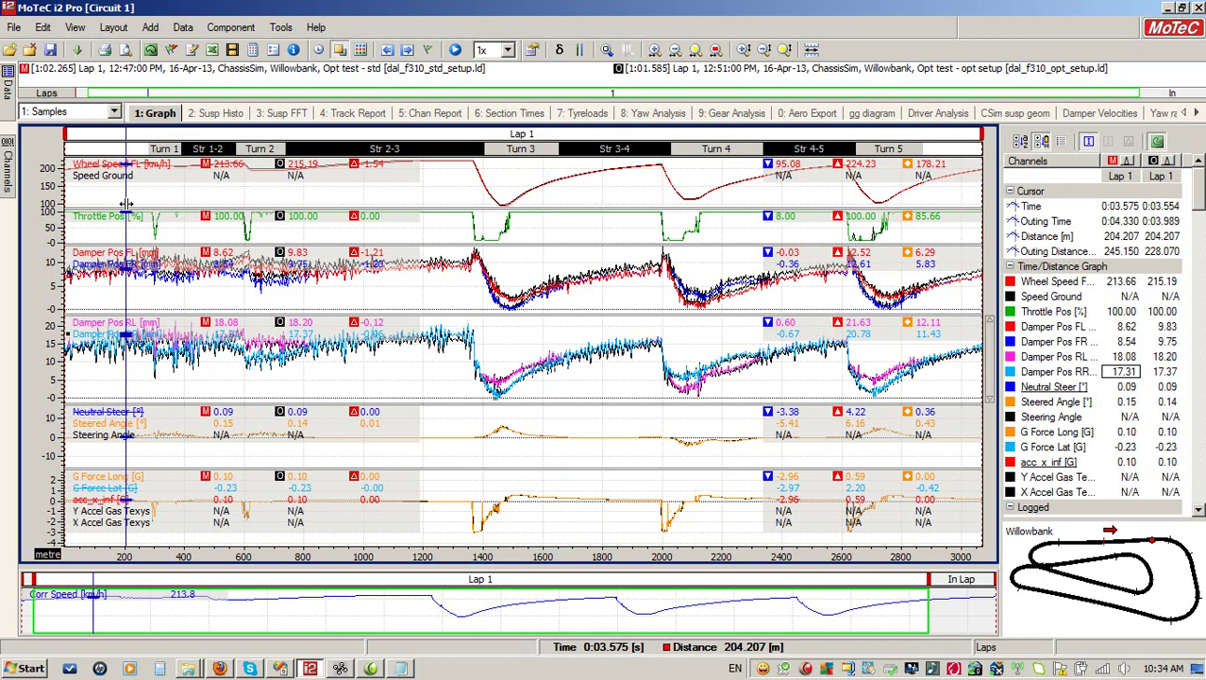
{"action": "left_click_drag", "start_coordinate": [191, 210], "coordinate": [271, 202]}
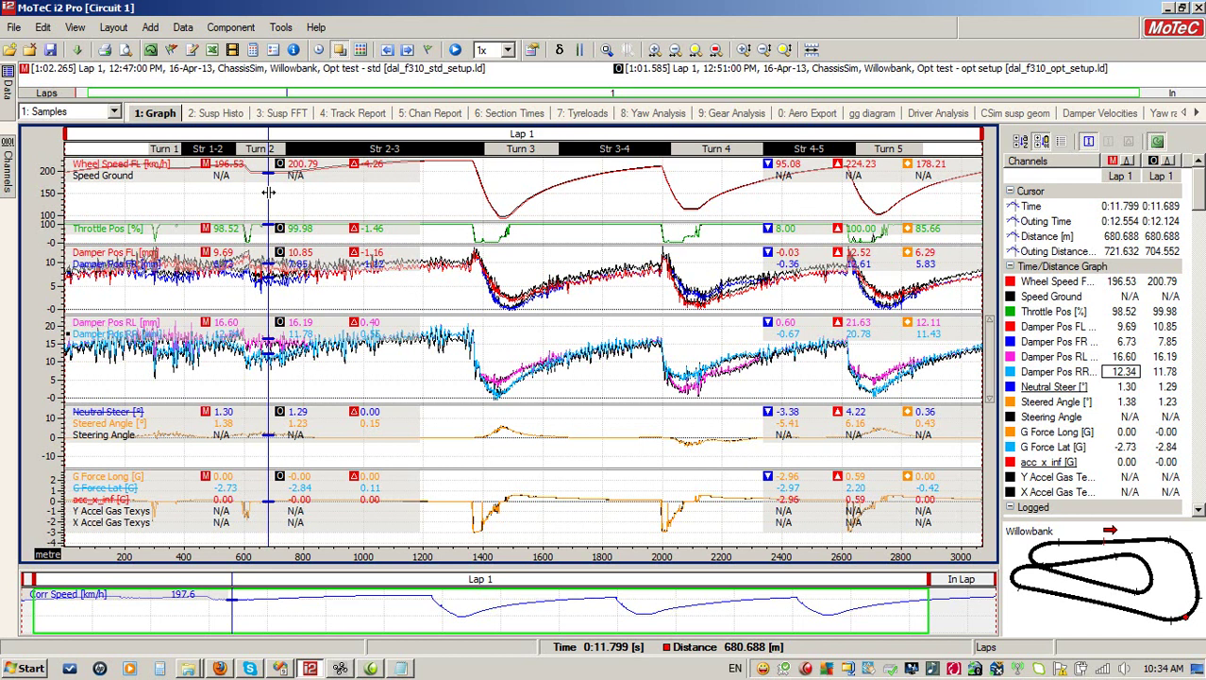
Show the variance trace above the wheel speed graph and follow it to the end of the lap.
{"action": "key", "text": "v"}
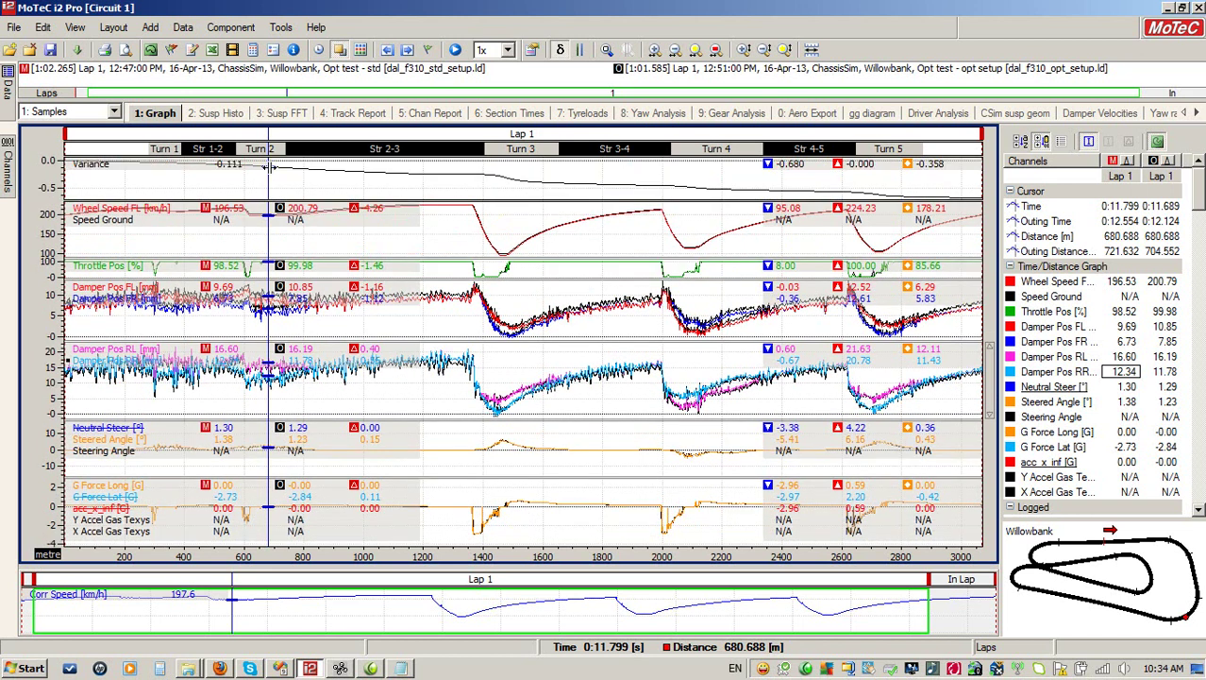
{"action": "left_click", "coordinate": [150, 191]}
{"action": "left_click_drag", "start_coordinate": [149, 190], "coordinate": [965, 236]}
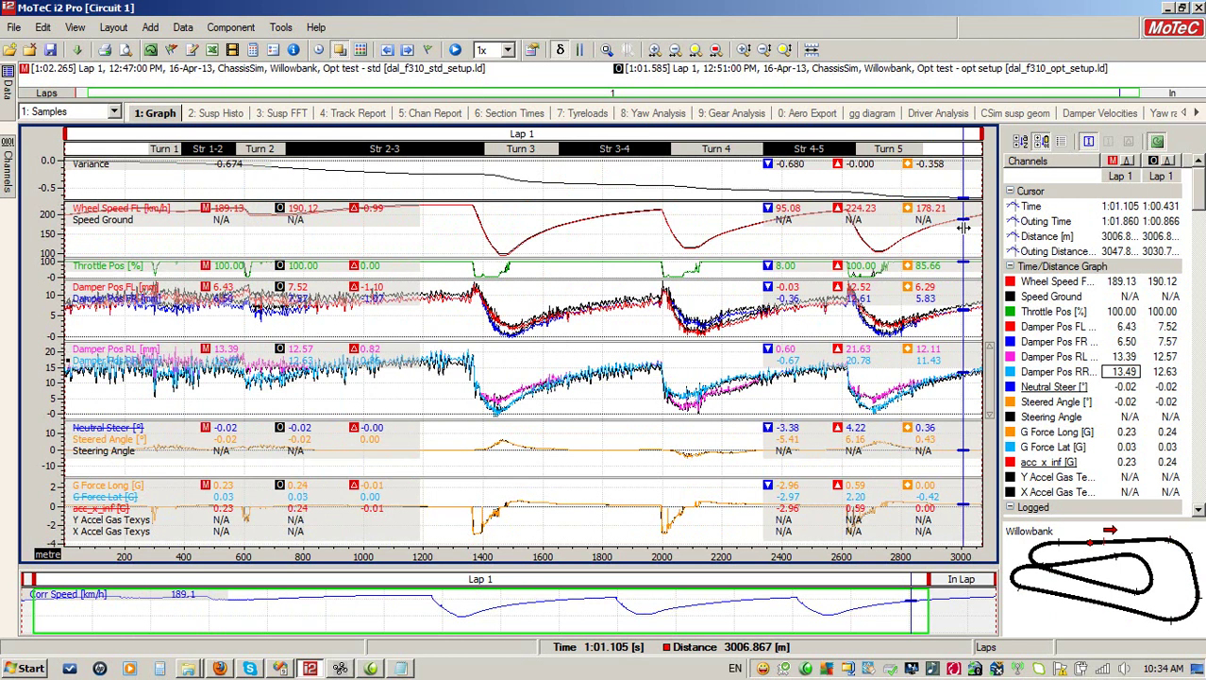
Switch to ChassisSim and review the aero and damper flags in Optimisation Options and the Optimise setting in the Simulation dialog.
{"action": "left_click", "coordinate": [345, 670]}
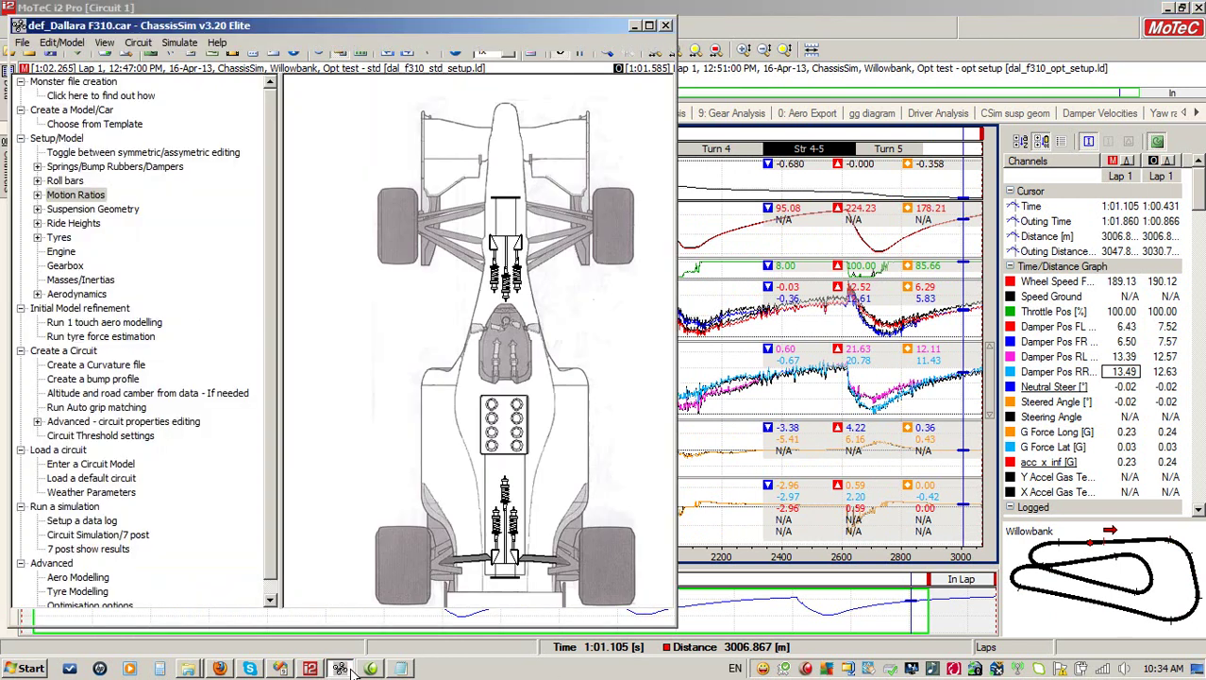
{"action": "left_click", "coordinate": [649, 27]}
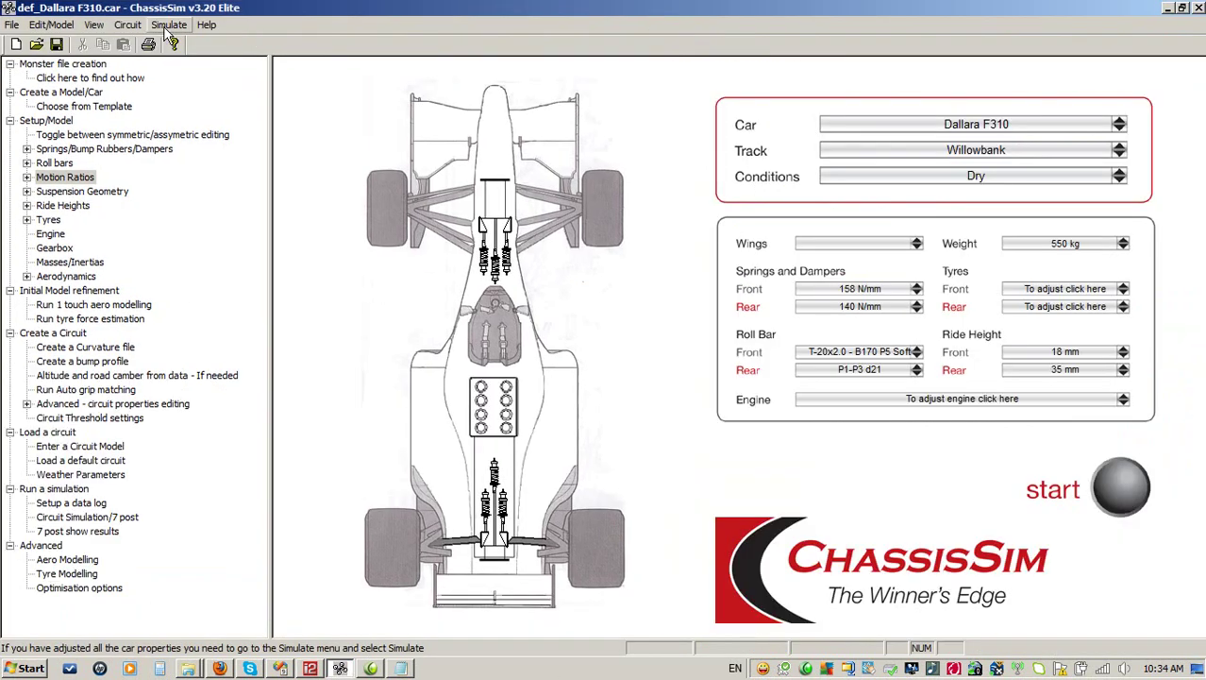
{"action": "left_click", "coordinate": [169, 26]}
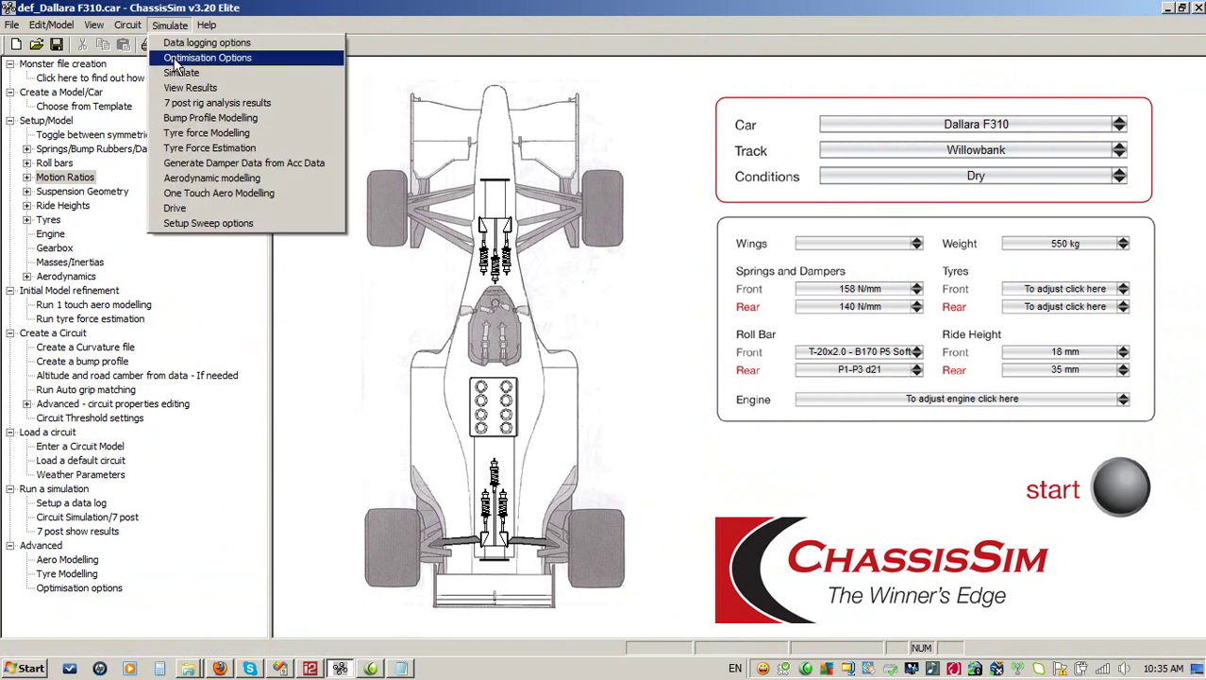
{"action": "left_click", "coordinate": [175, 59]}
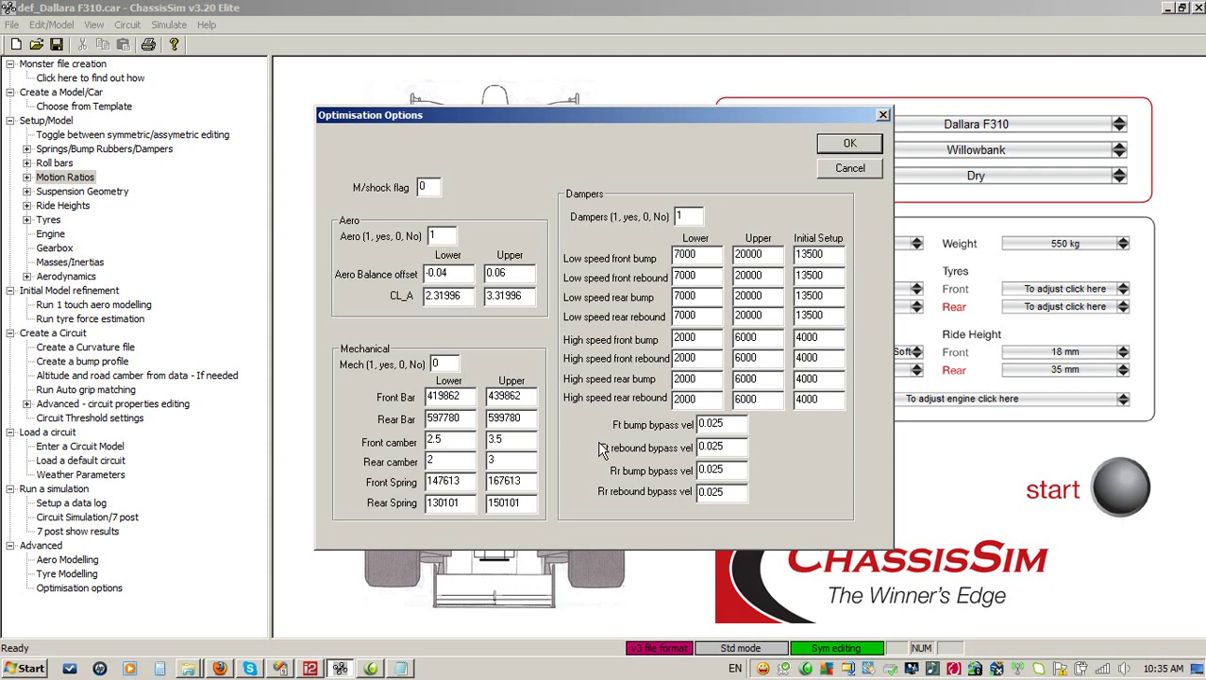
{"action": "left_click", "coordinate": [444, 236]}
{"action": "double_click", "coordinate": [697, 216]}
{"action": "left_click", "coordinate": [851, 143]}
{"action": "left_click", "coordinate": [1104, 476]}
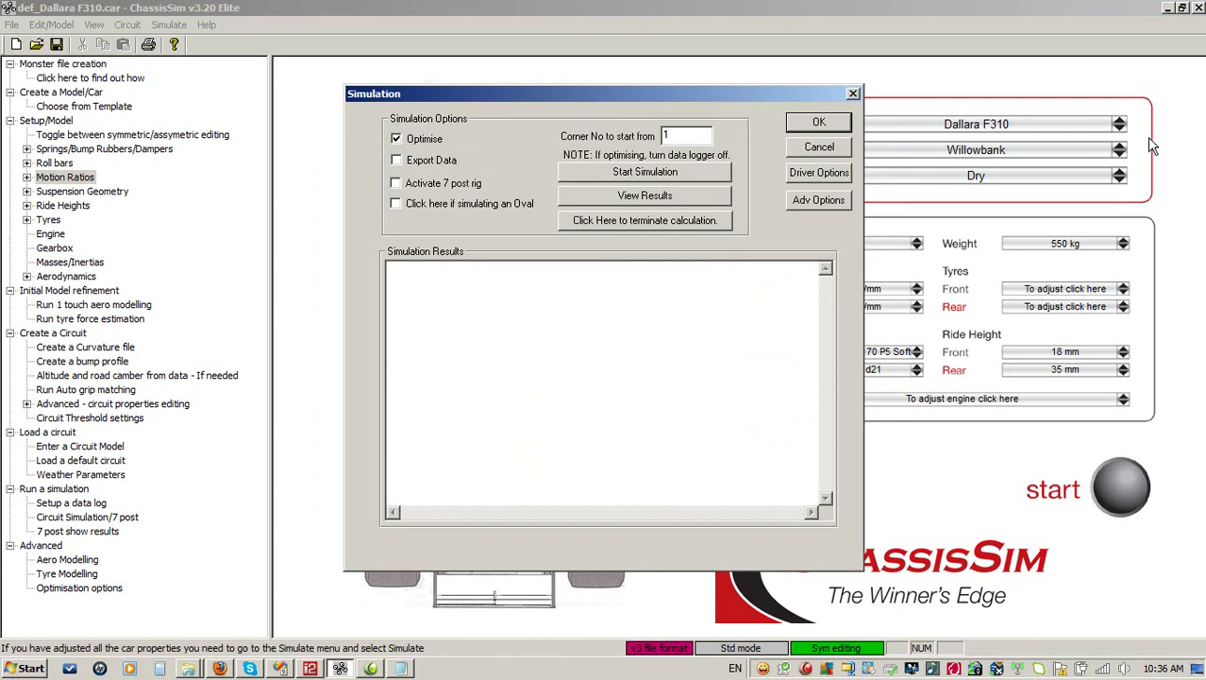
{"action": "left_click", "coordinate": [837, 150]}
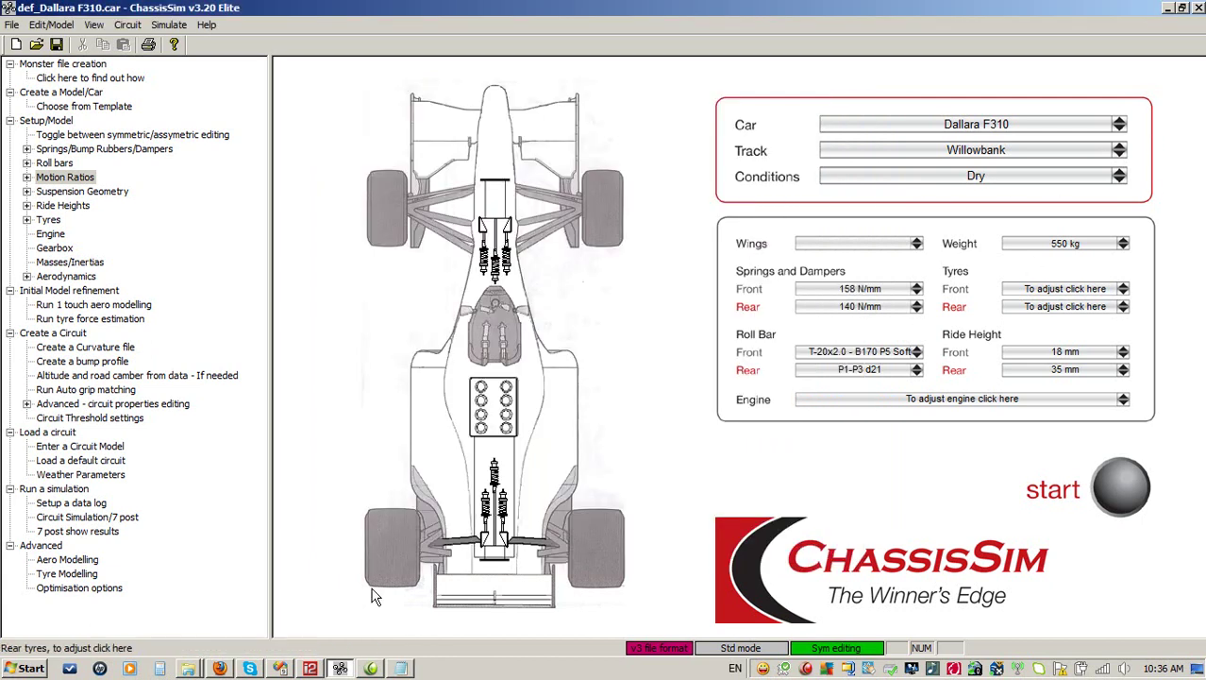
Review the optimum values in Opt Setup.txt and open the Save As dialog for the car file in ChassisSim.
{"action": "left_click", "coordinate": [401, 669]}
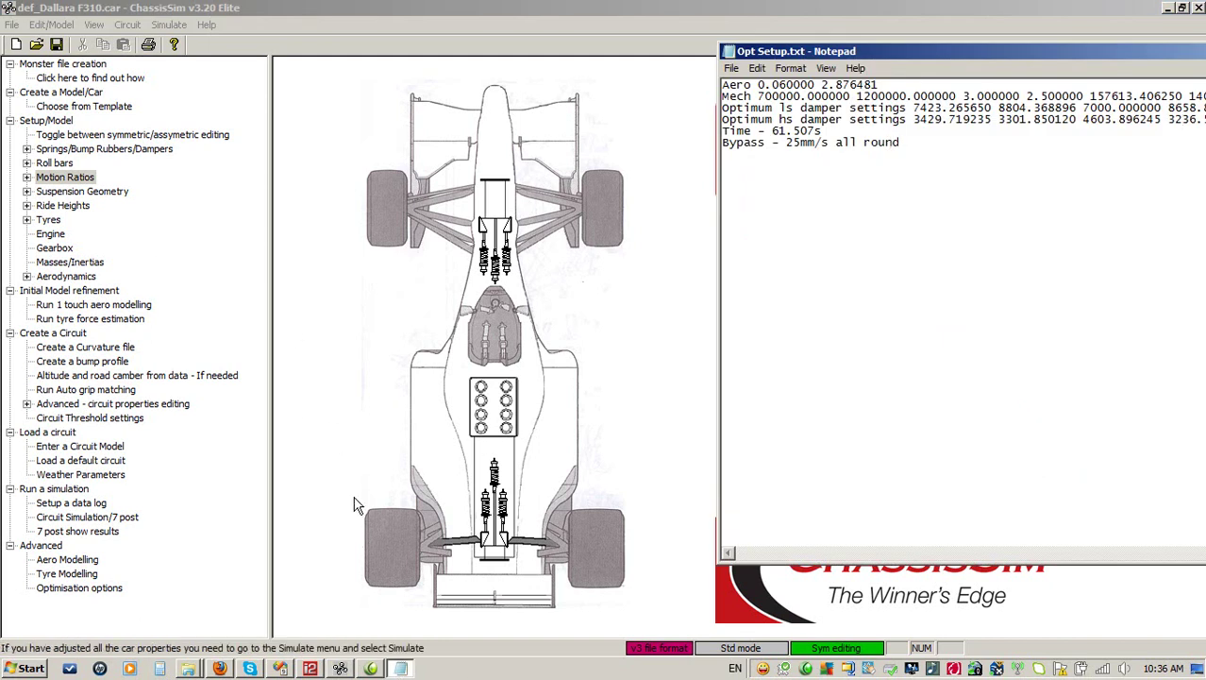
{"action": "left_click", "coordinate": [545, 440]}
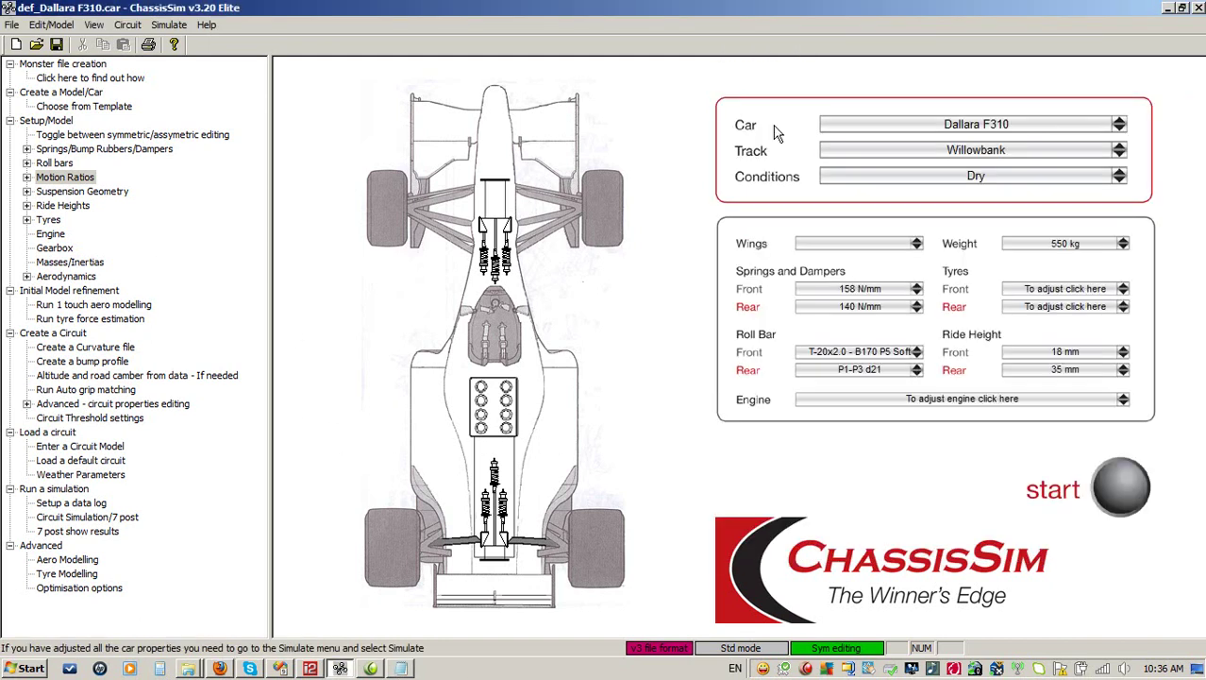
{"action": "left_click", "coordinate": [12, 26]}
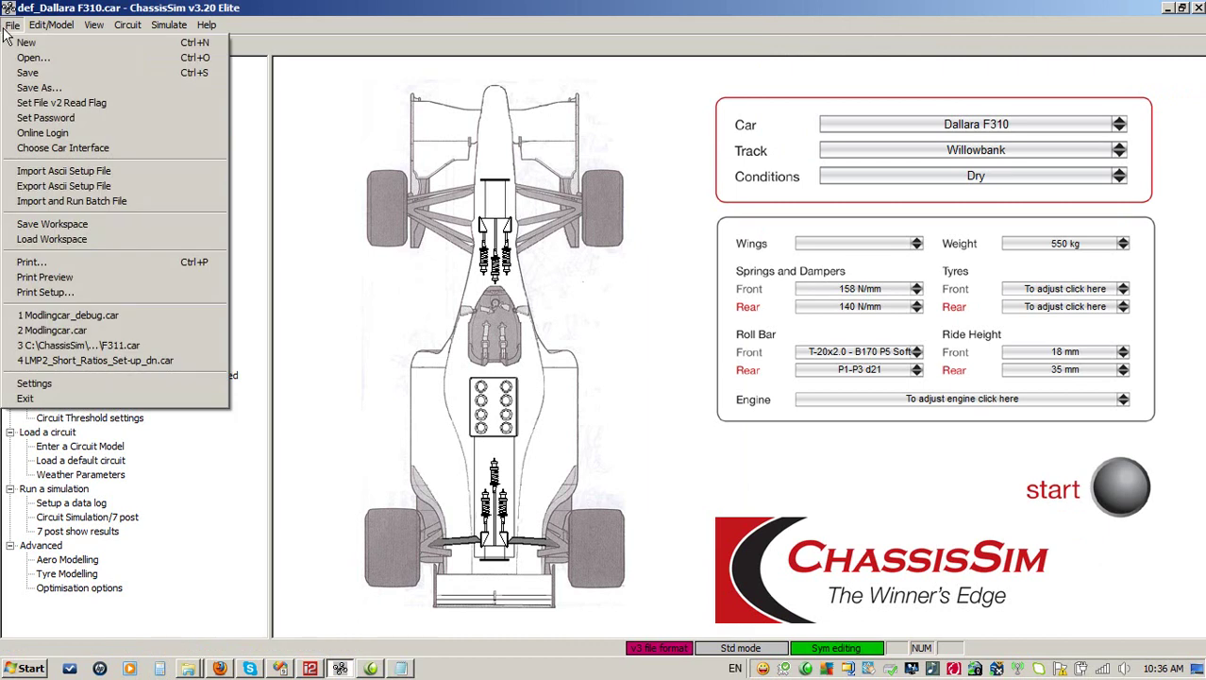
{"action": "left_click", "coordinate": [21, 89]}
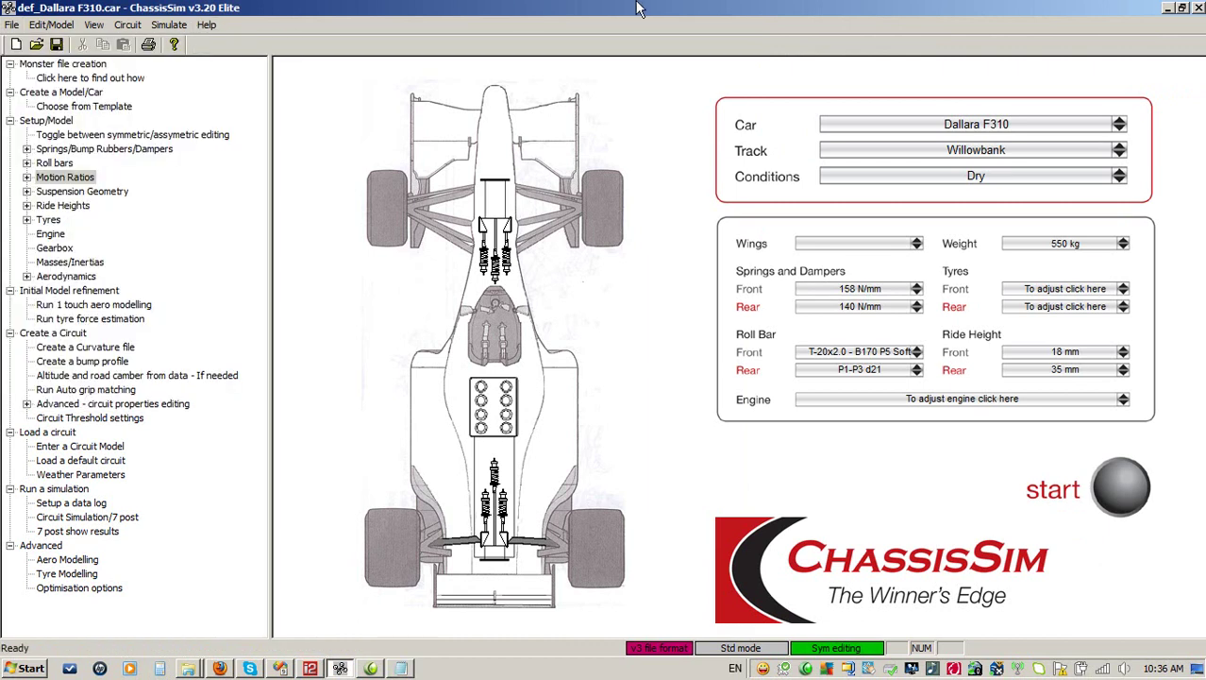
Re-examine the lap variance between the two setups in MoTeC i2 Pro and return to ChassisSim.
{"action": "left_click", "coordinate": [310, 669]}
{"action": "left_click_drag", "start_coordinate": [406, 256], "coordinate": [939, 269]}
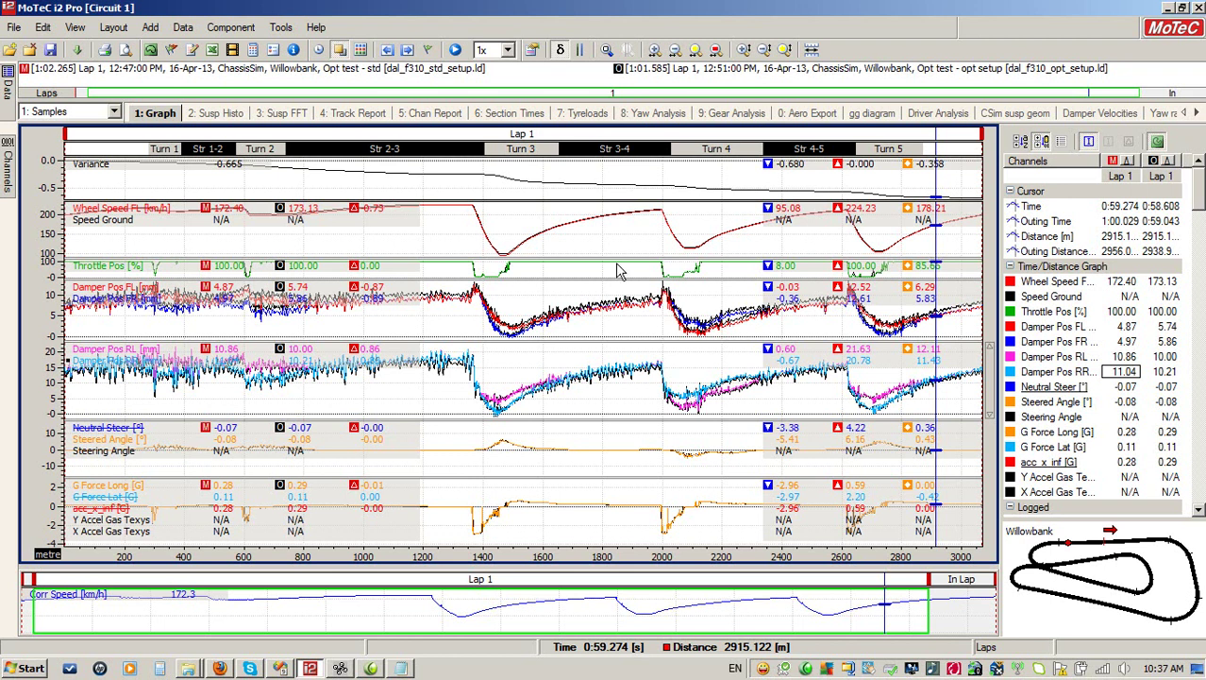
{"action": "left_click", "coordinate": [346, 671]}
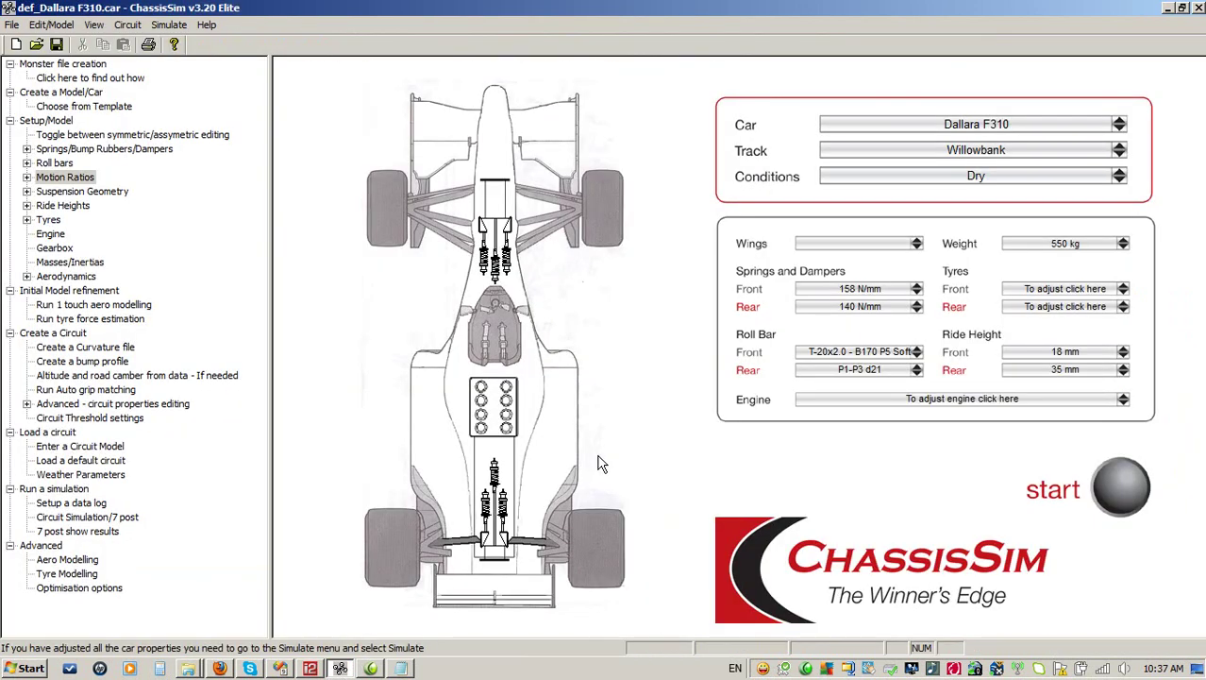